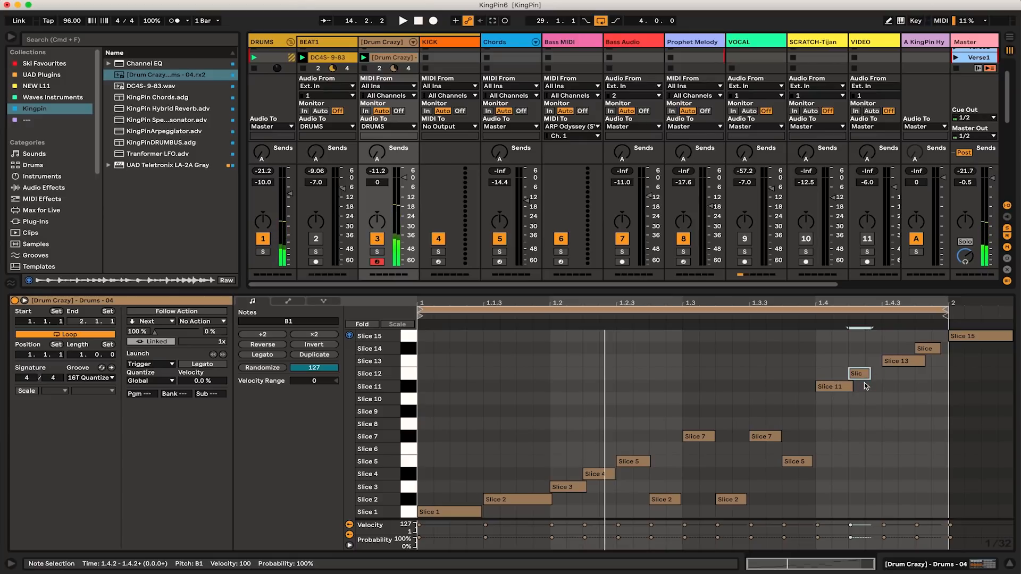
# Transpose the selected Slice 12 note down to Slice 2, lengthen the three short Slice 2 notes together, and play the clip
pyautogui.press('Down')
pyautogui.moveTo(646, 480); pyautogui.dragTo(885, 499)
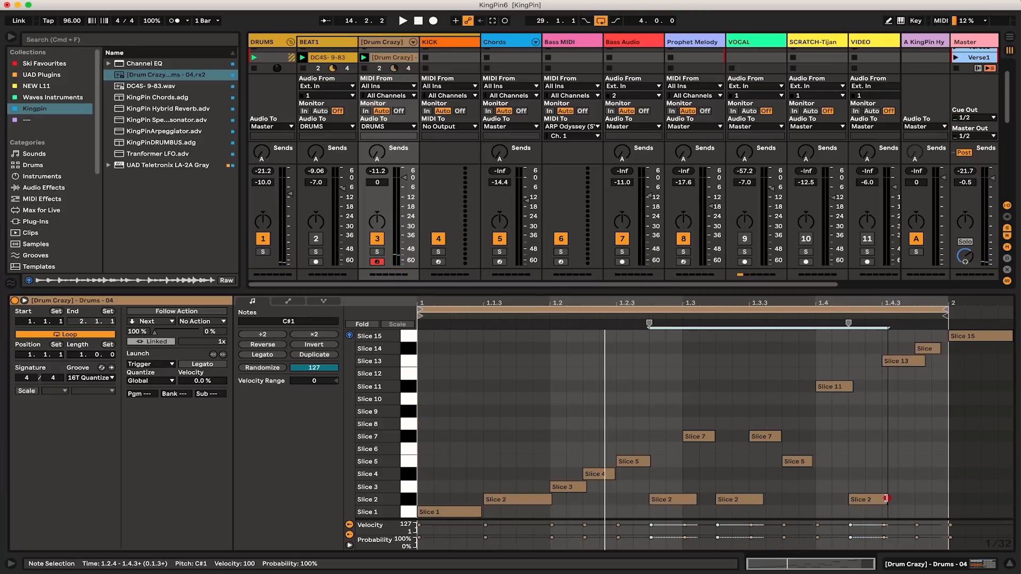
pyautogui.press('space')
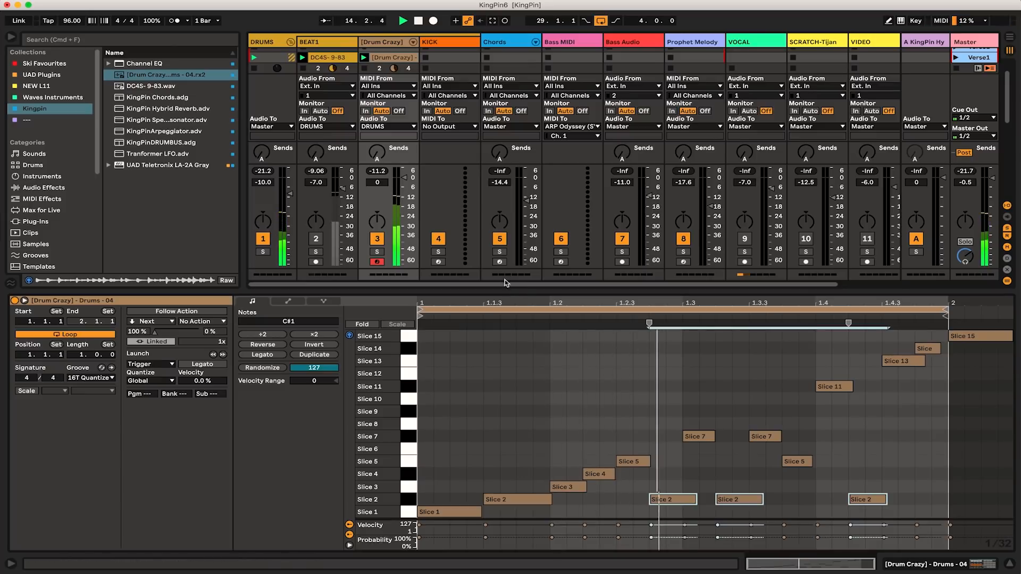
# Unmute the BEAT1 track alongside the sliced drums and set the [Drum Crazy] track's volume to -5.6 dB
pyautogui.moveTo(505, 292); pyautogui.dragTo(505, 373)
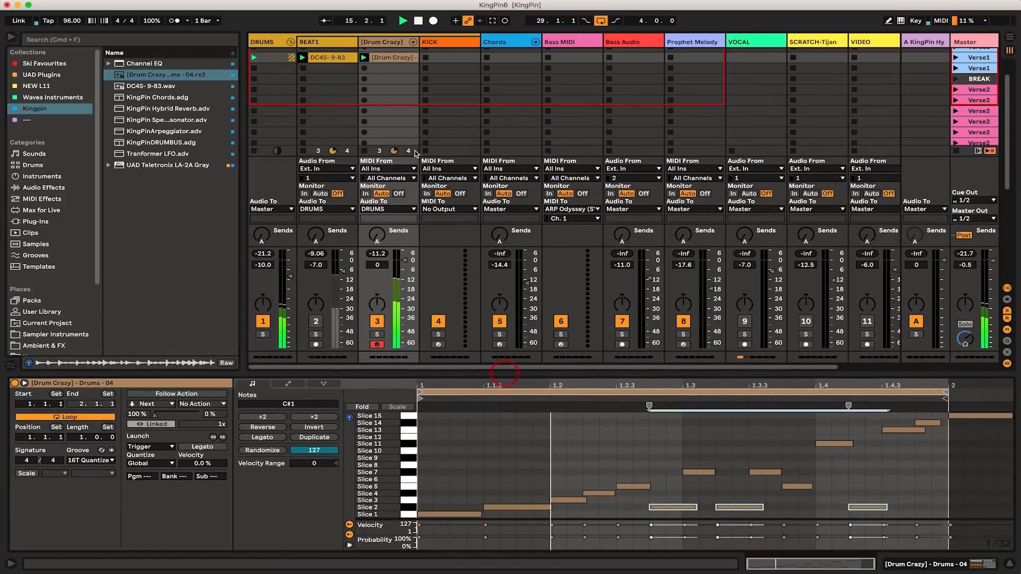
pyautogui.click(316, 322)
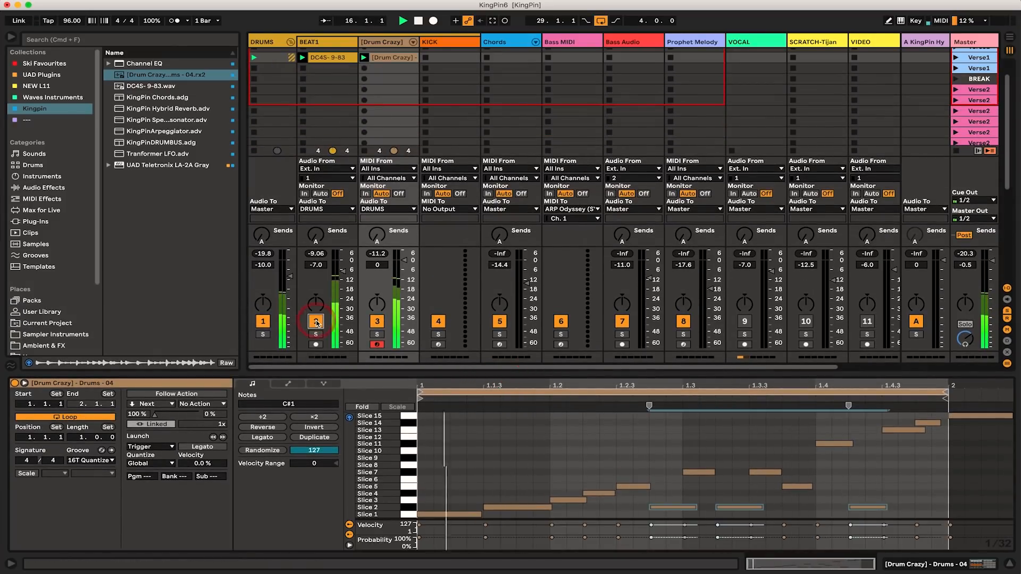
pyautogui.moveTo(407, 261); pyautogui.dragTo(407, 270)
pyautogui.press('space')
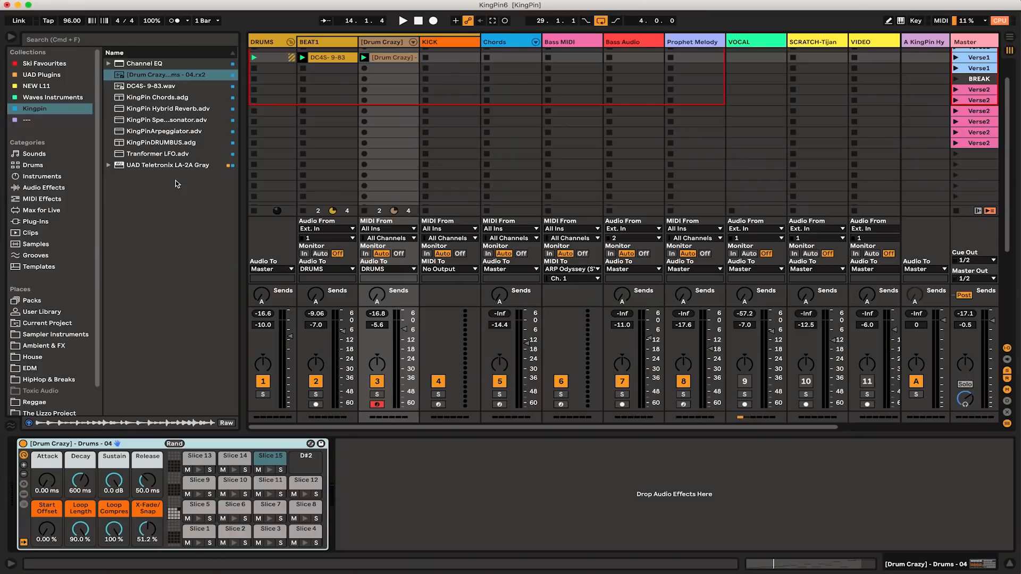
# Add the UAD Teletronix LA-2A Gray compressor to the [Drum Crazy] track and switch its meter to gain reduction during playback
pyautogui.doubleClick(165, 167)
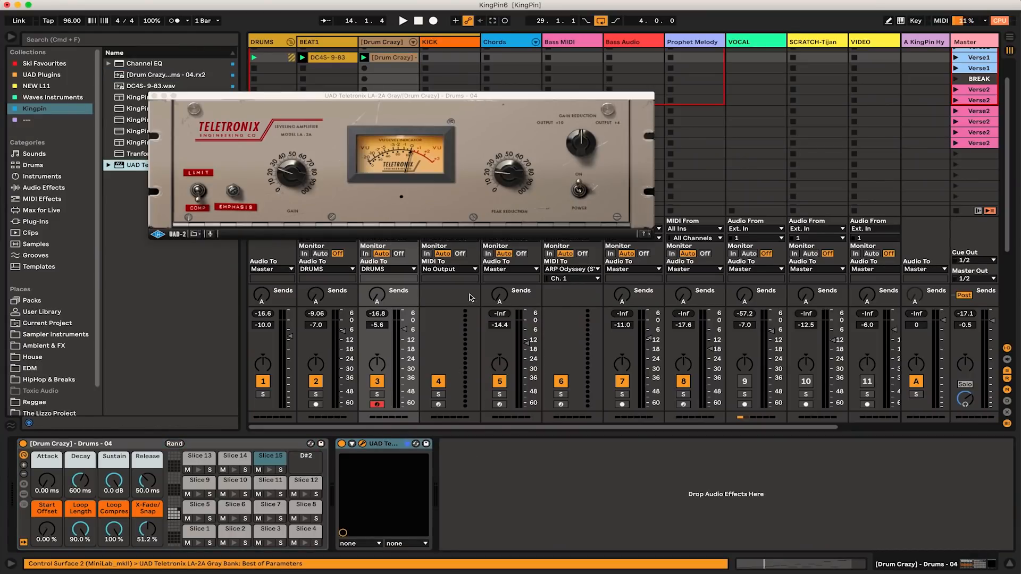
pyautogui.press('space')
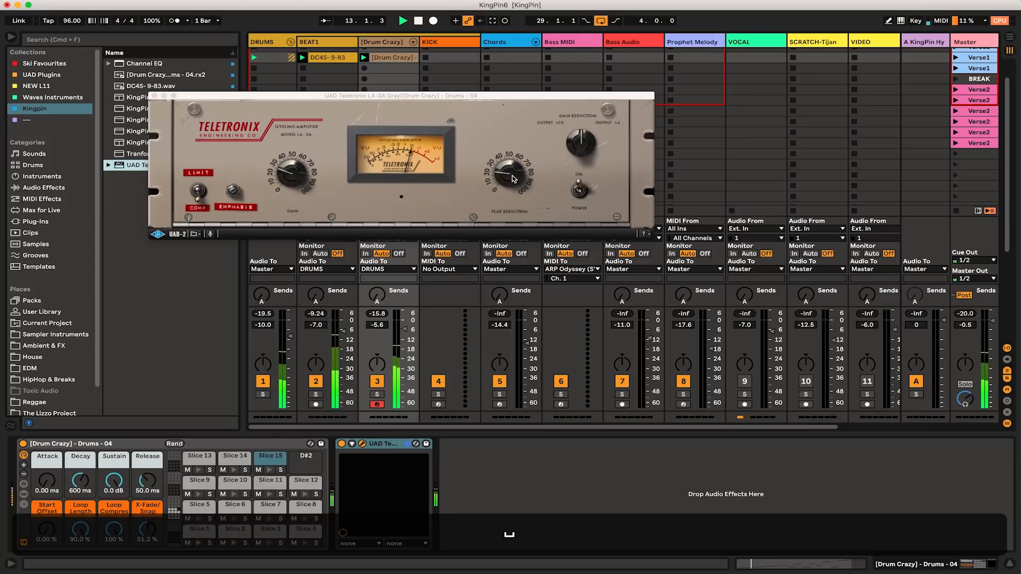
pyautogui.moveTo(577, 143); pyautogui.dragTo(580, 155)
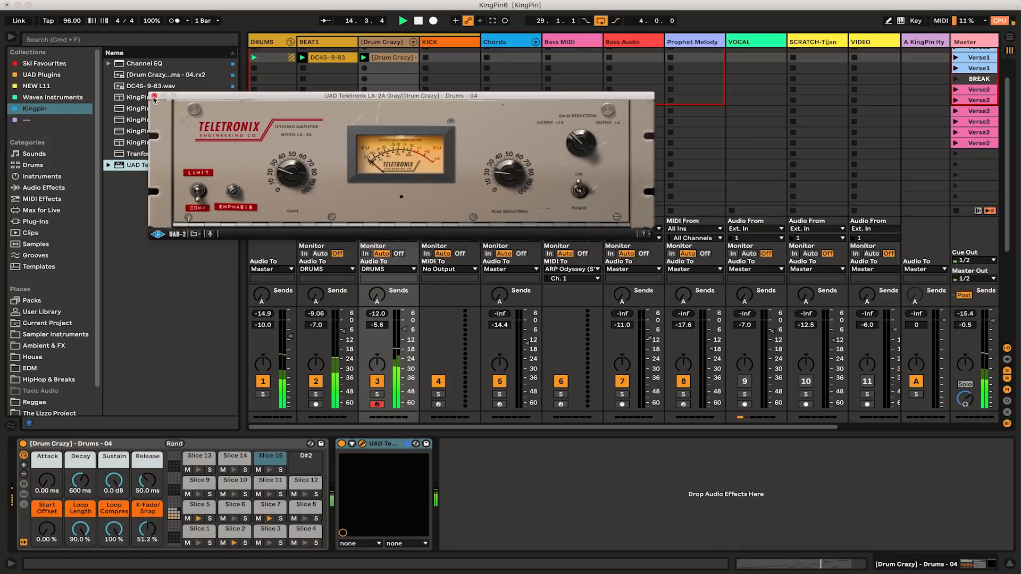
# Mute BEAT1, compare the sliced drums with the LA-2A compressor off and on, and close the plug-in window
pyautogui.click(316, 382)
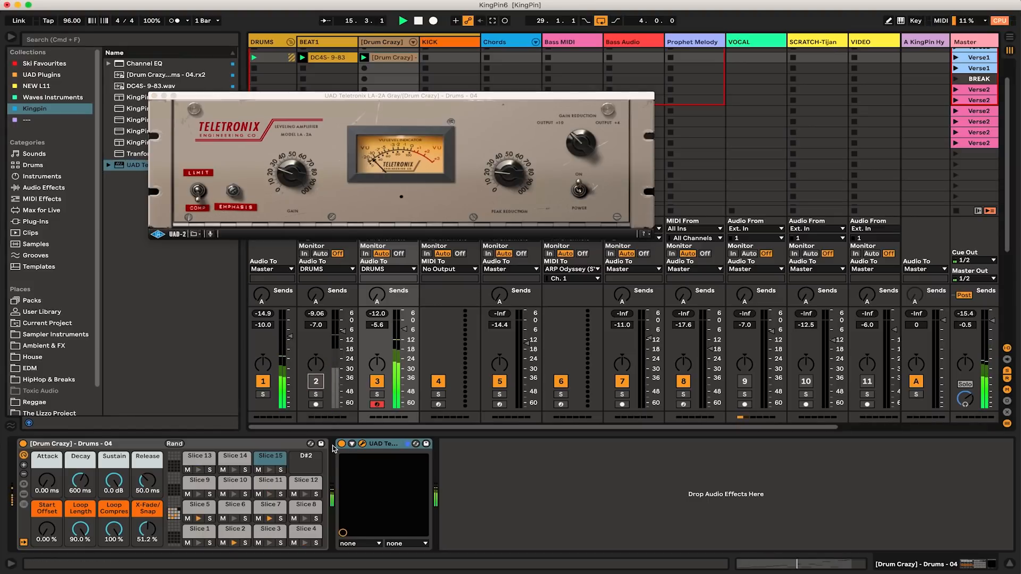
pyautogui.click(342, 443)
pyautogui.click(342, 444)
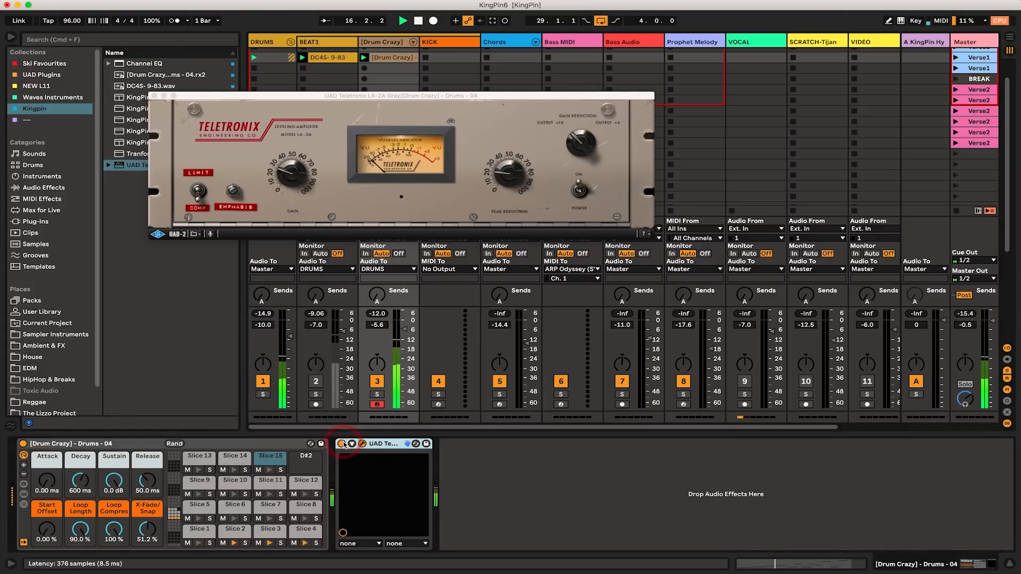
pyautogui.click(154, 96)
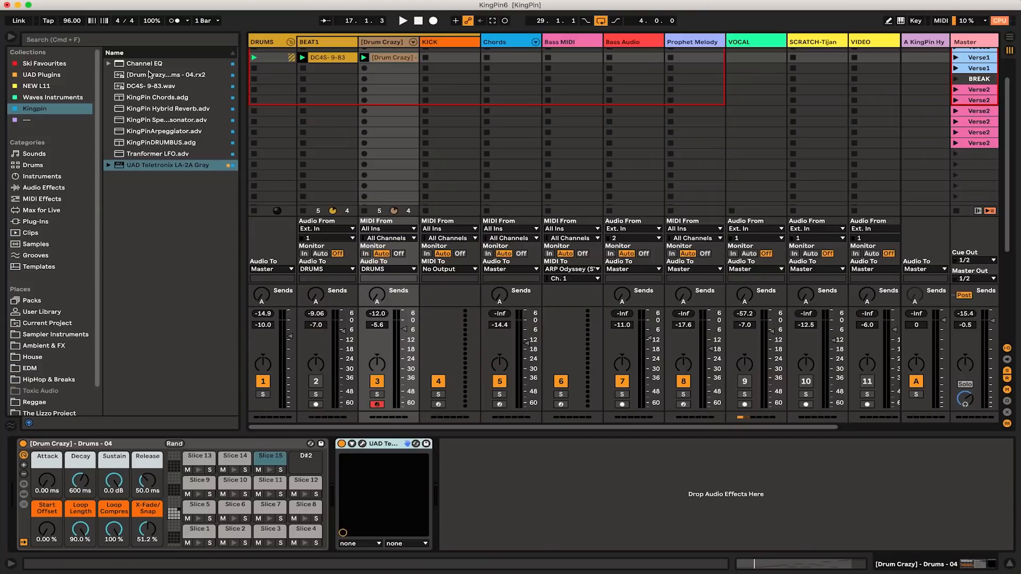
# Add a Channel EQ with its high-pass filter on and Low at -5.4 dB, and set the [Drum Crazy] track's volume to -9.0 dB
pyautogui.doubleClick(147, 63)
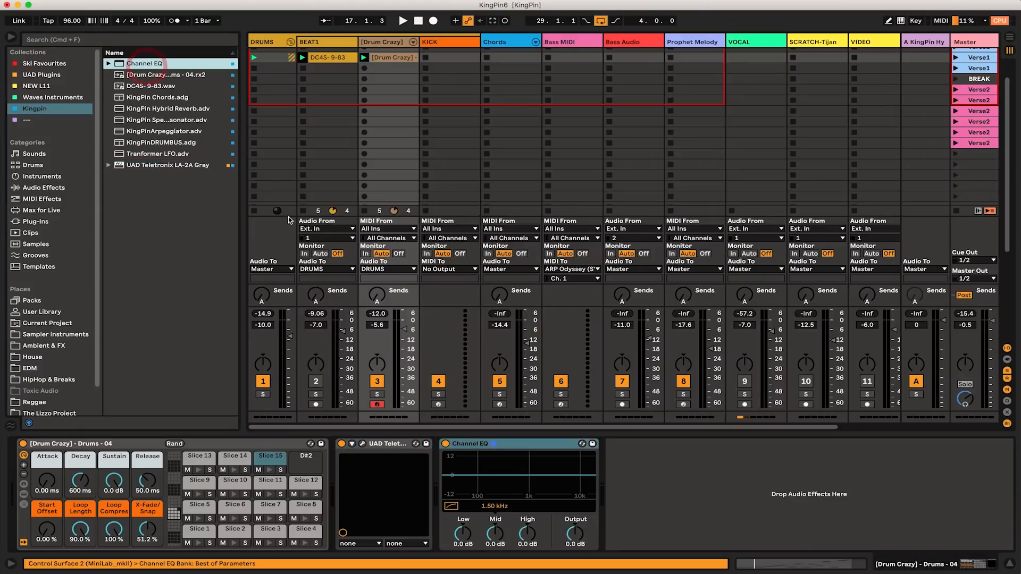
pyautogui.click(449, 508)
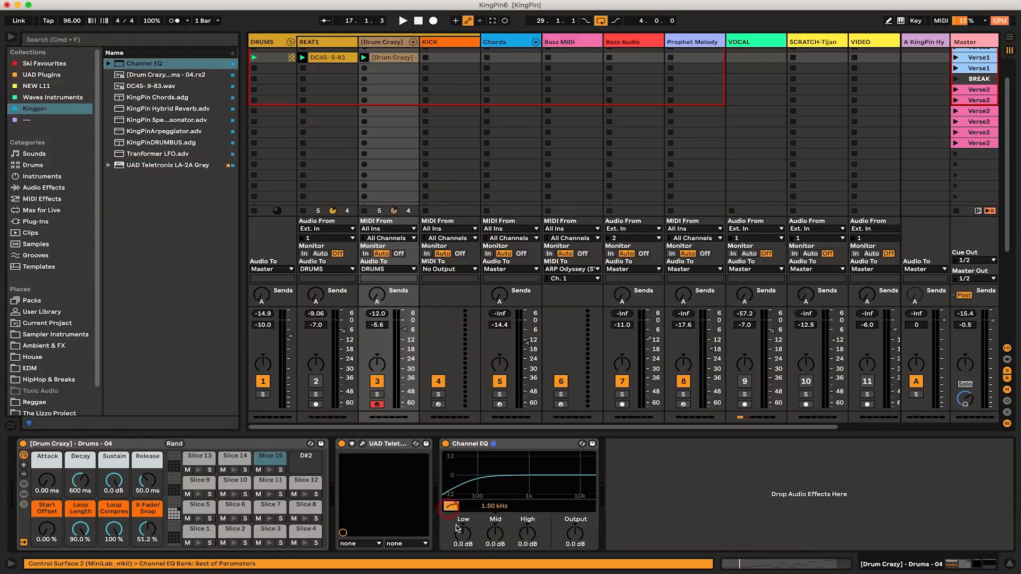
pyautogui.press('space')
pyautogui.moveTo(462, 536); pyautogui.dragTo(462, 556)
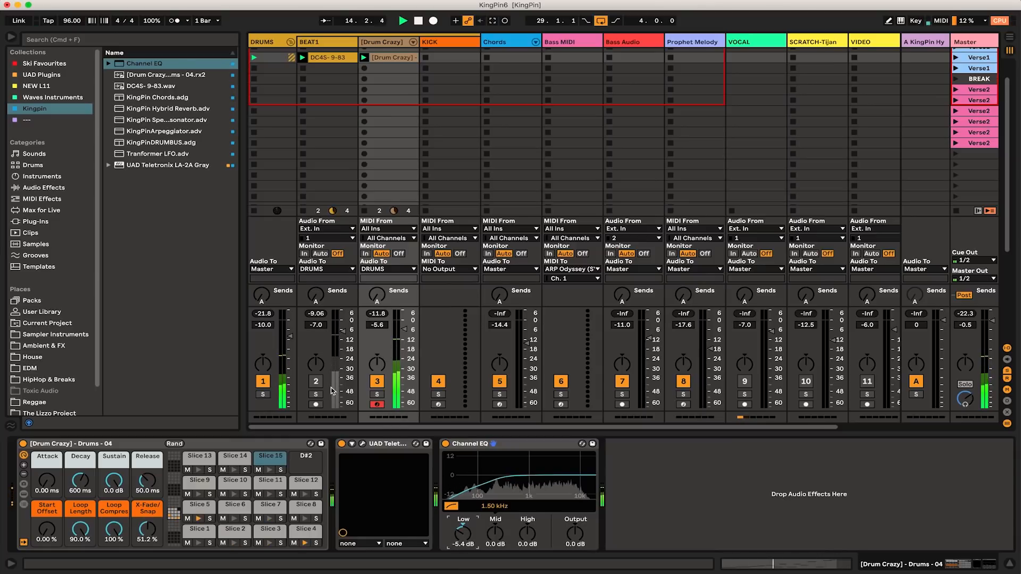
pyautogui.moveTo(382, 348); pyautogui.dragTo(382, 357)
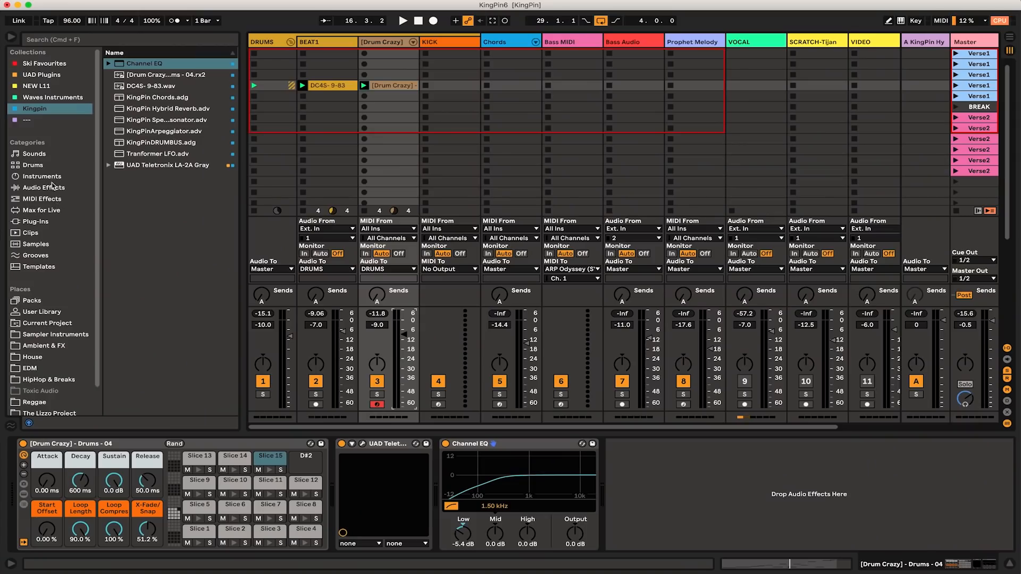
# Load the DS Kick instrument from the Drum Synth instruments onto the KICK track
pyautogui.click(50, 179)
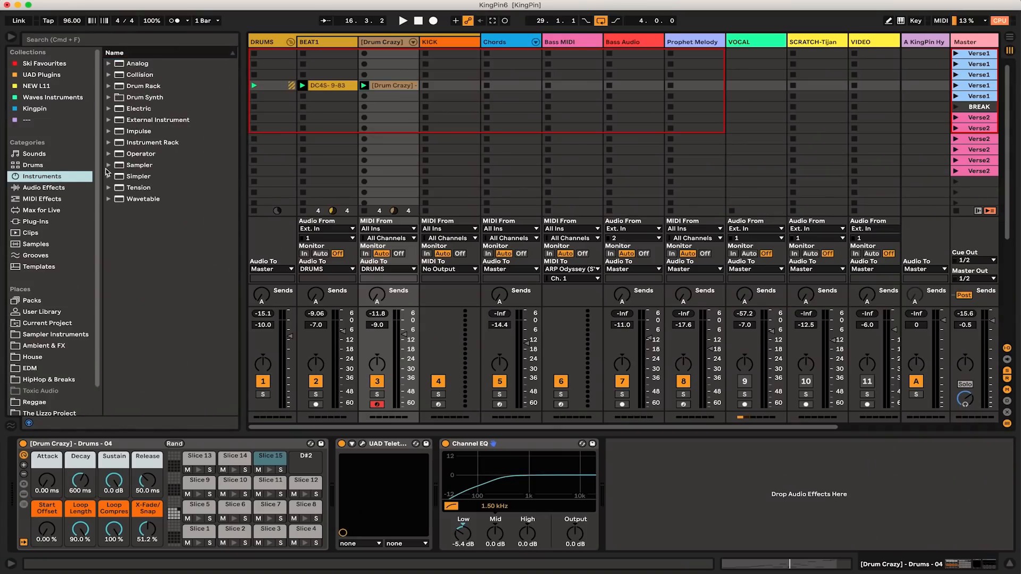
pyautogui.click(109, 98)
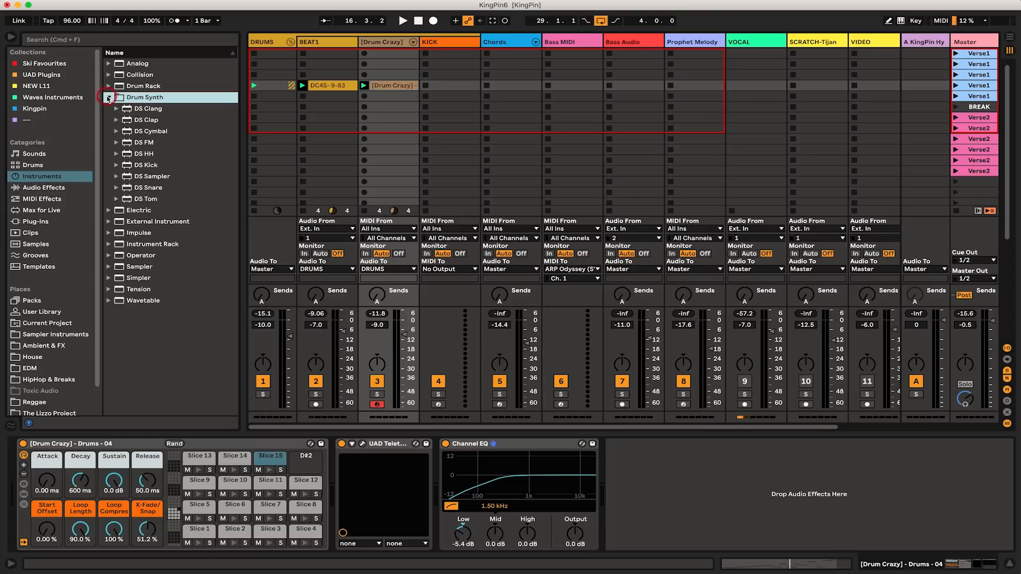
pyautogui.click(152, 165)
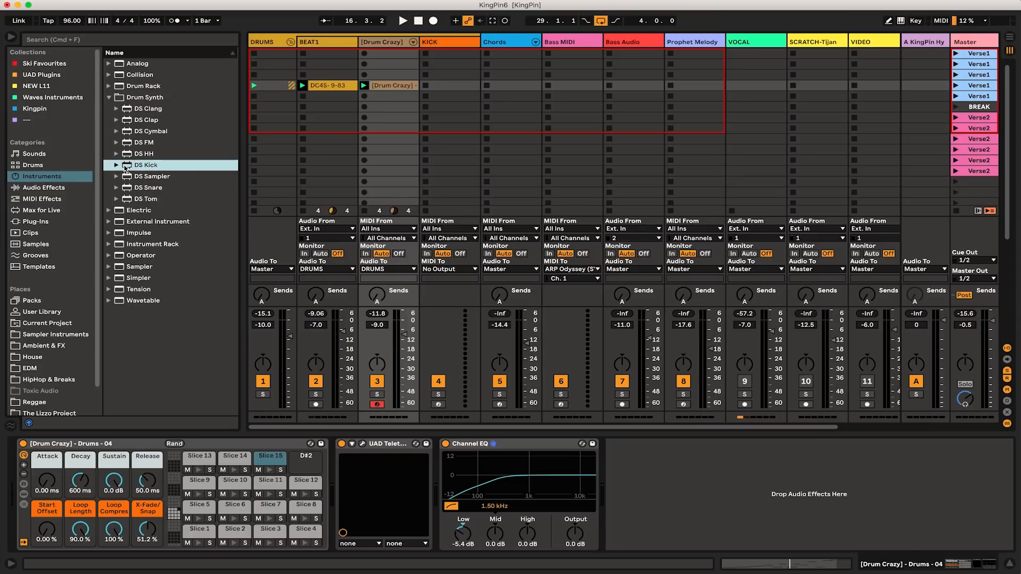
pyautogui.moveTo(152, 166); pyautogui.dragTo(452, 112)
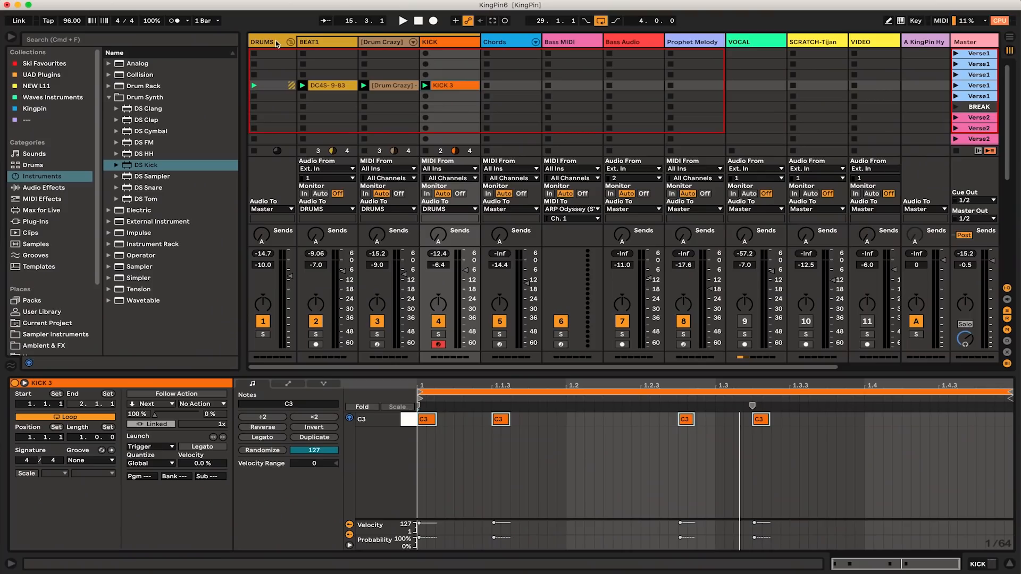
# Show the DRUMS group's effects, turn on its Drum Buss during playback, and compare the sound with and without it
pyautogui.click(272, 85)
pyautogui.click(273, 42)
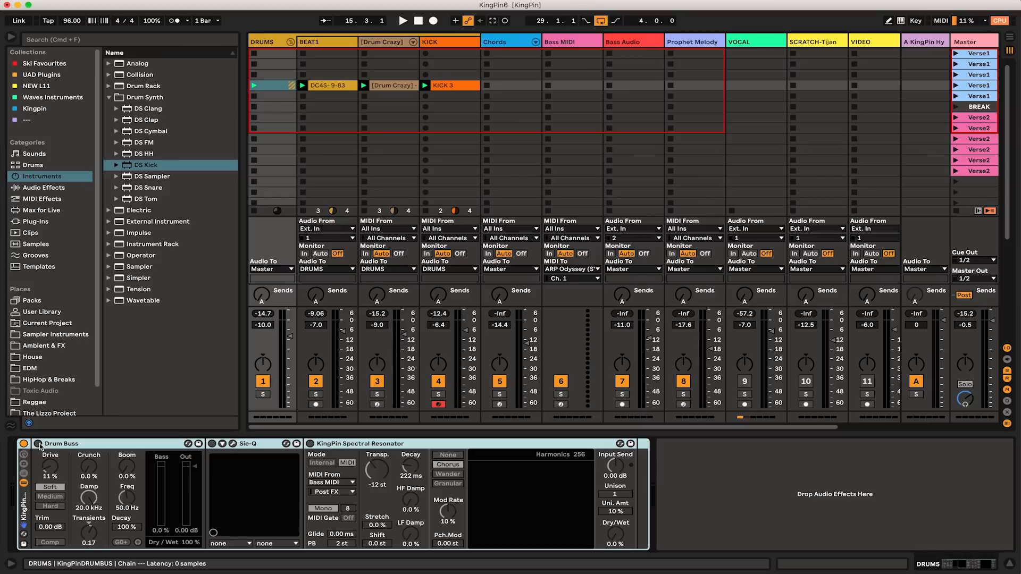
pyautogui.press('space')
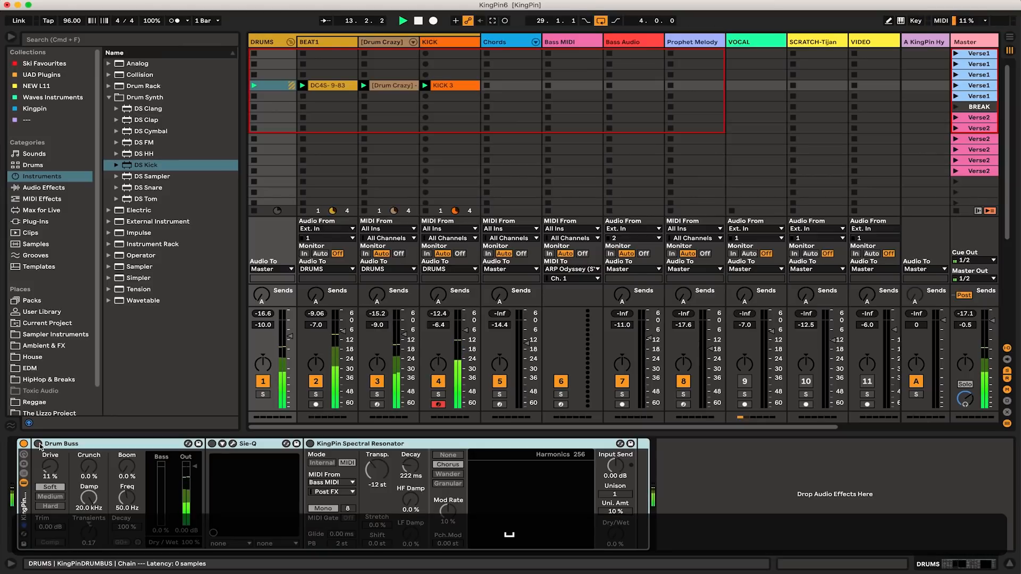
pyautogui.click(39, 444)
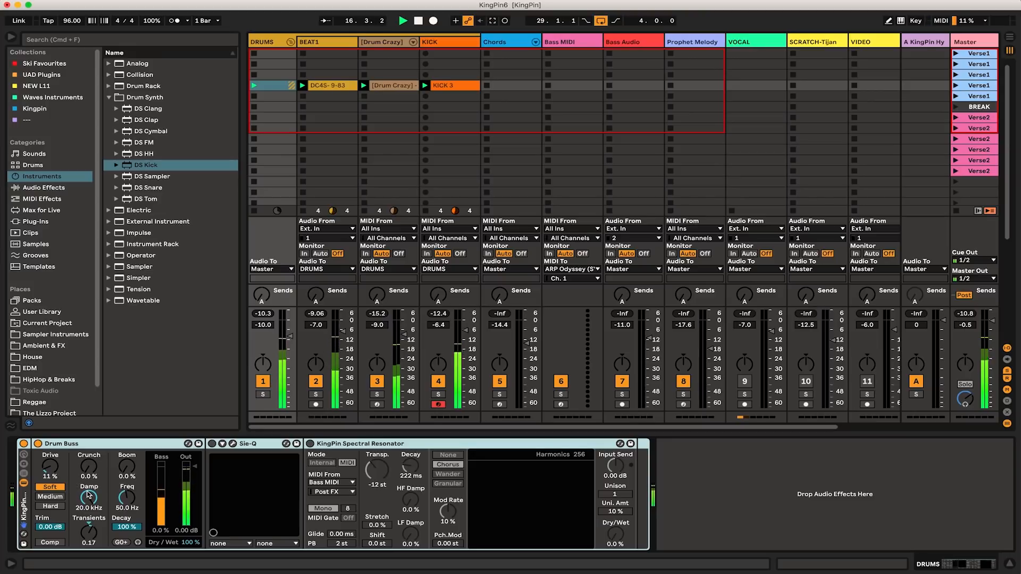
pyautogui.click(38, 445)
pyautogui.click(38, 444)
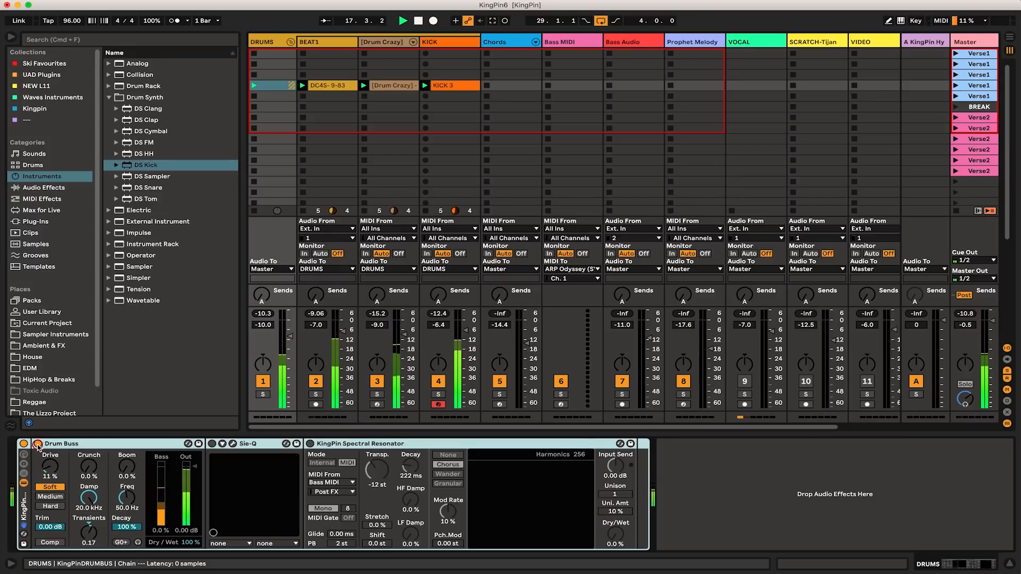
# Open the Sie-Q plug-in on the DRUMS group, turn it on, close its window, and stop playback
pyautogui.click(233, 444)
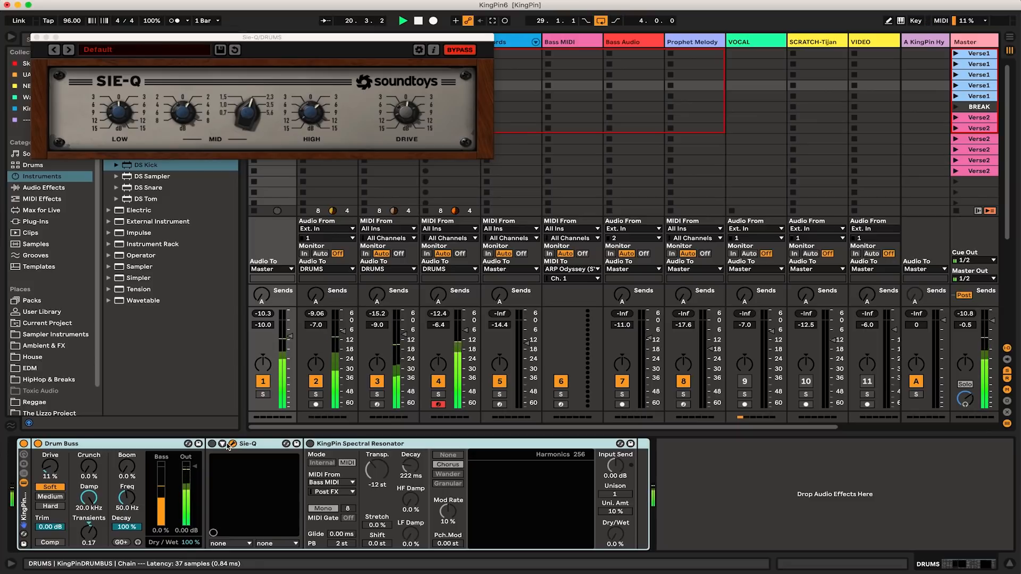
pyautogui.click(212, 444)
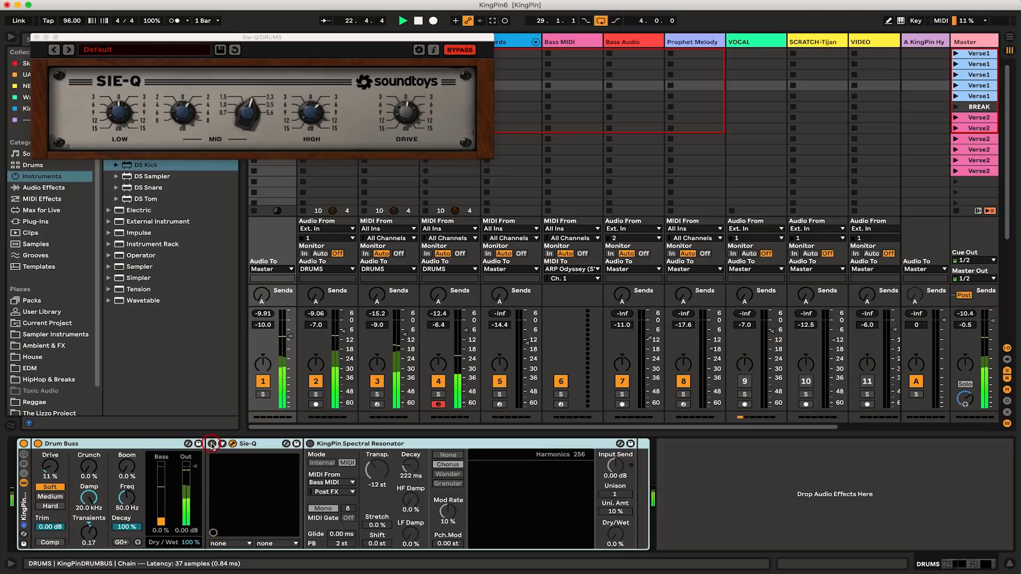
pyautogui.click(36, 38)
pyautogui.press('space')
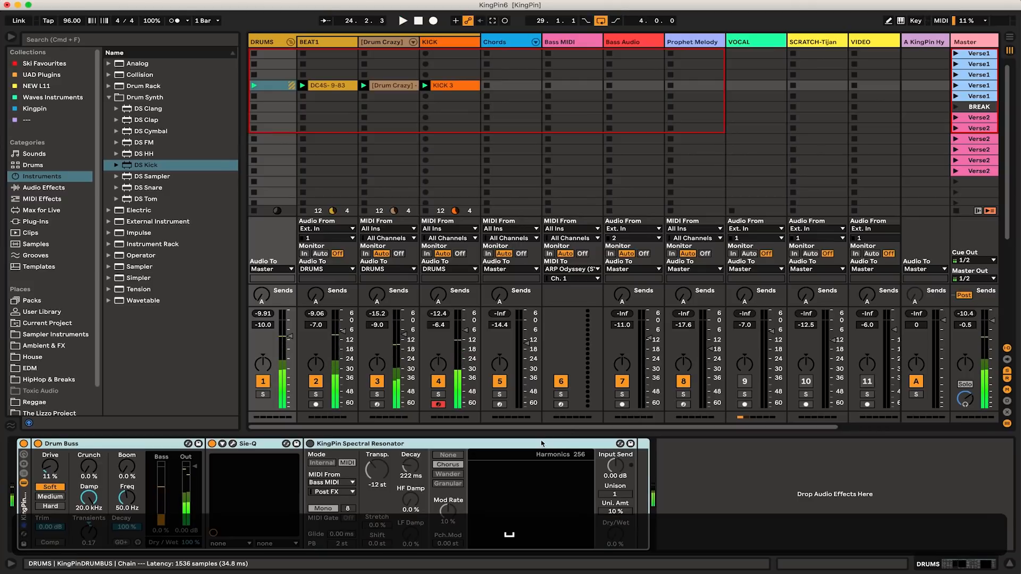
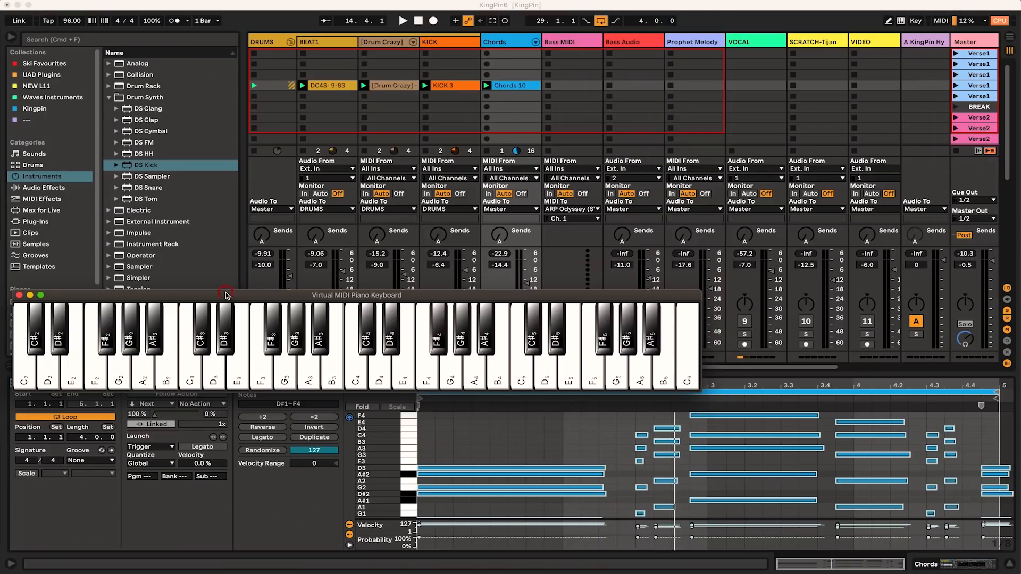
# Hide the virtual piano keyboard and play the Chords clip together with the drums
pyautogui.press('super+h')
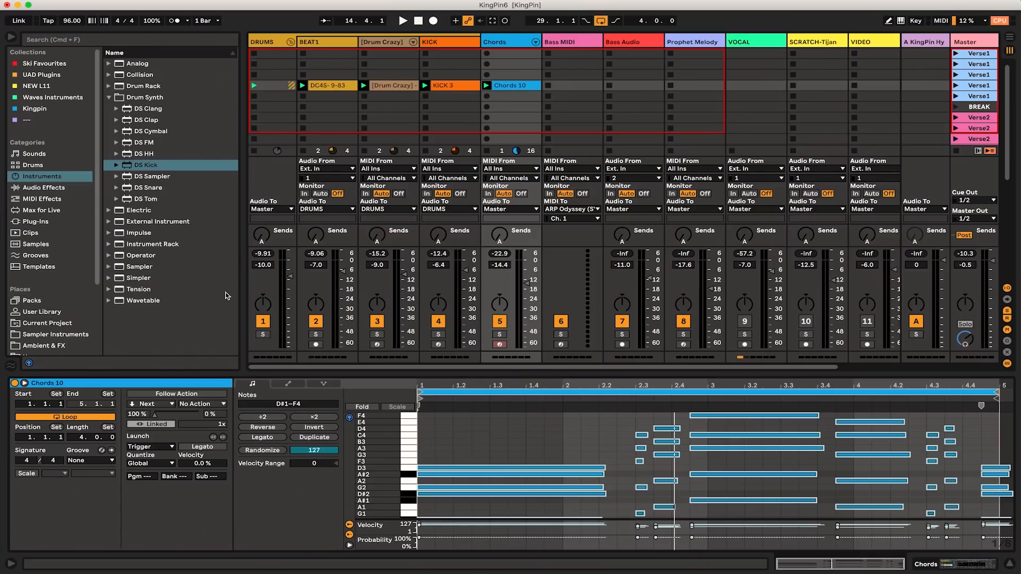
pyautogui.press('space')
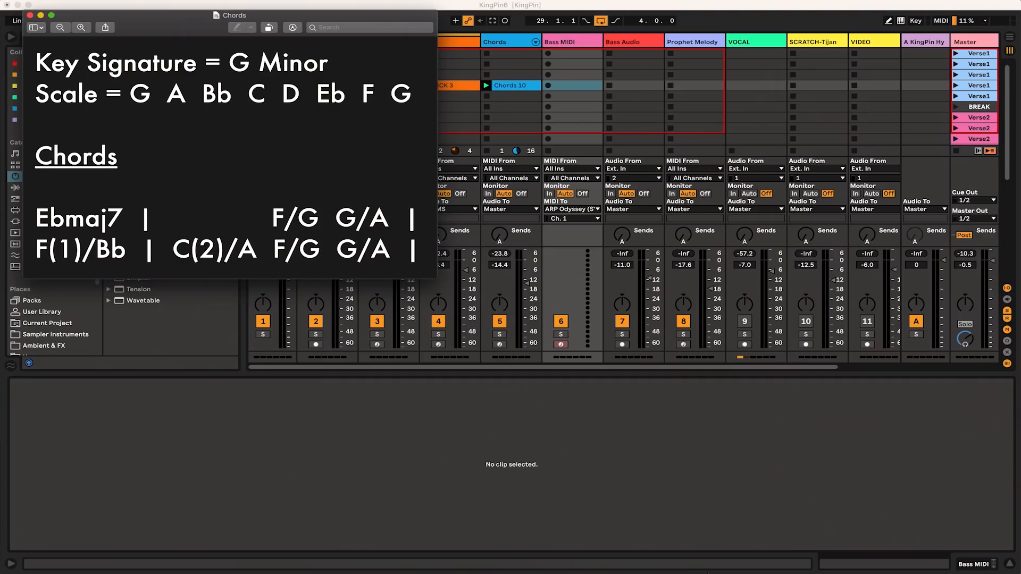
# Bring up the Virtual MIDI Piano Keyboard and record a bass line into the selected Bass MIDI clip slot
pyautogui.moveTo(809, 556)
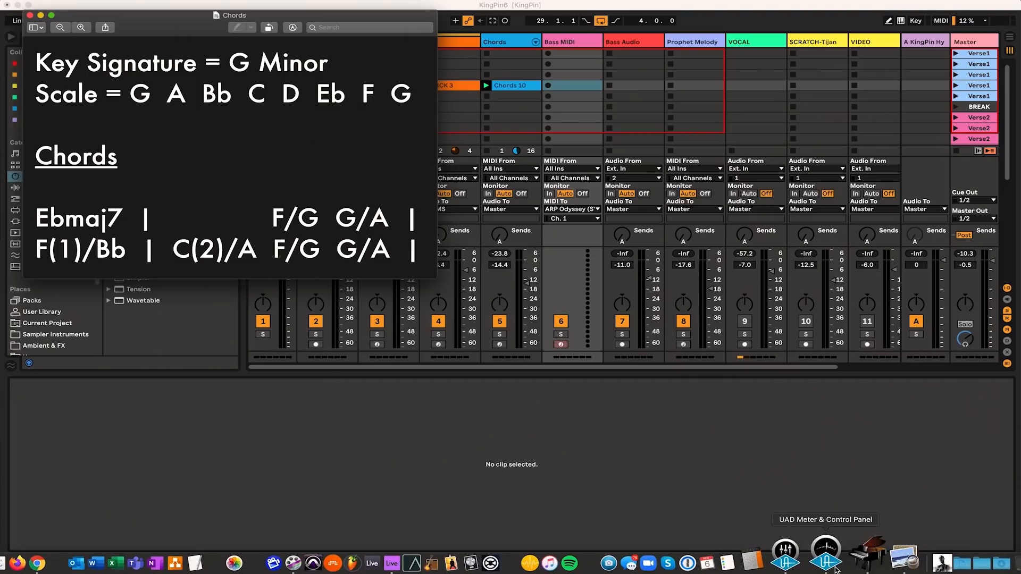
pyautogui.click(850, 550)
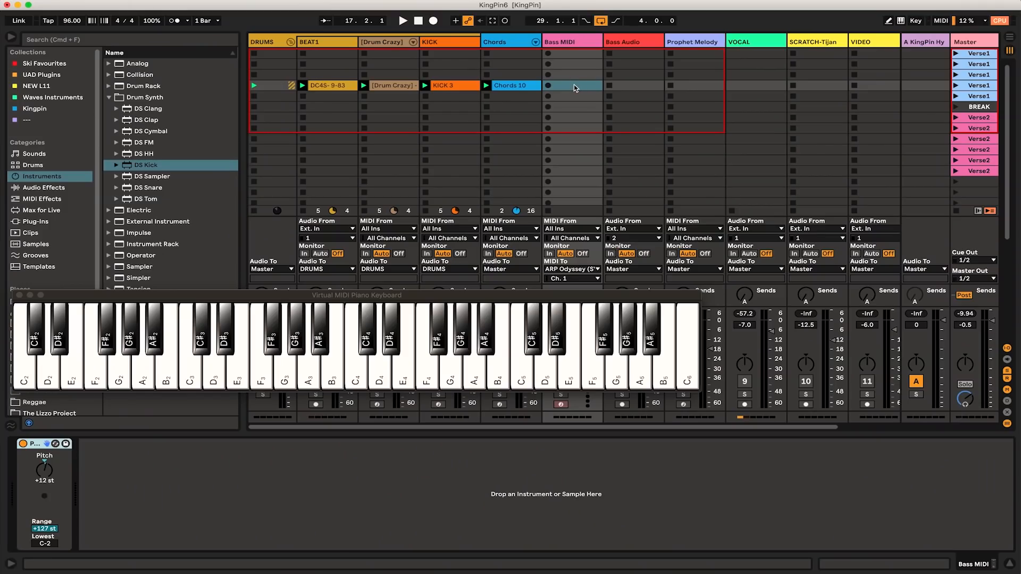
pyautogui.press('Return')
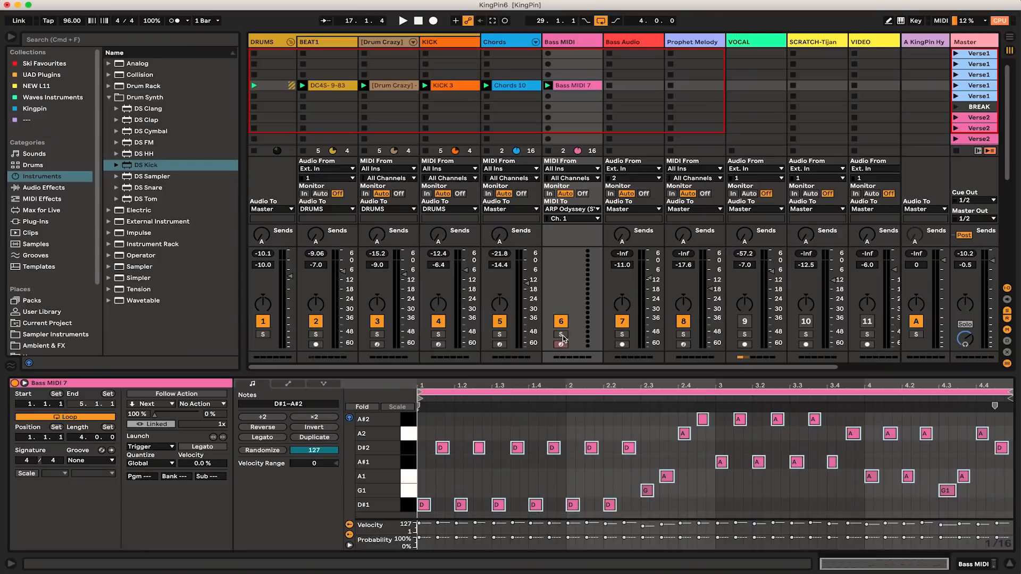
# Solo the Bass MIDI track, play its clip, and show the Kingpin collection with the track selected
pyautogui.click(562, 334)
pyautogui.press('space')
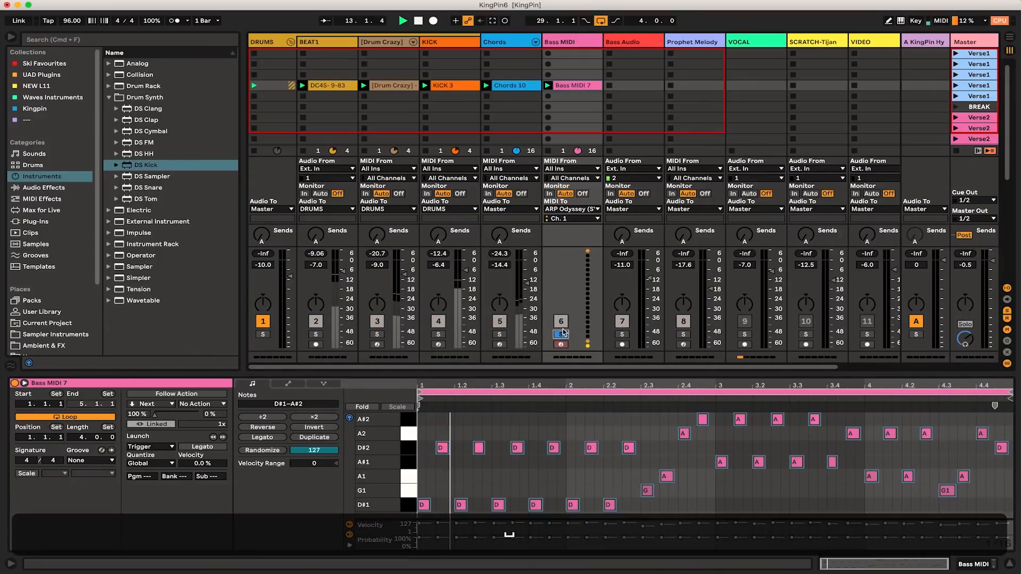
pyautogui.click(575, 42)
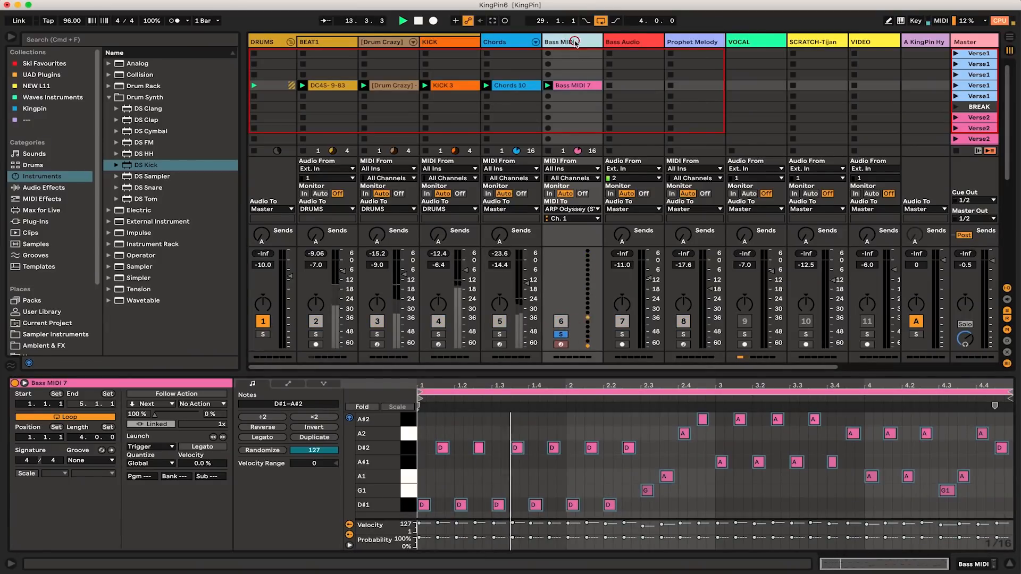
pyautogui.click(59, 109)
pyautogui.press('space')
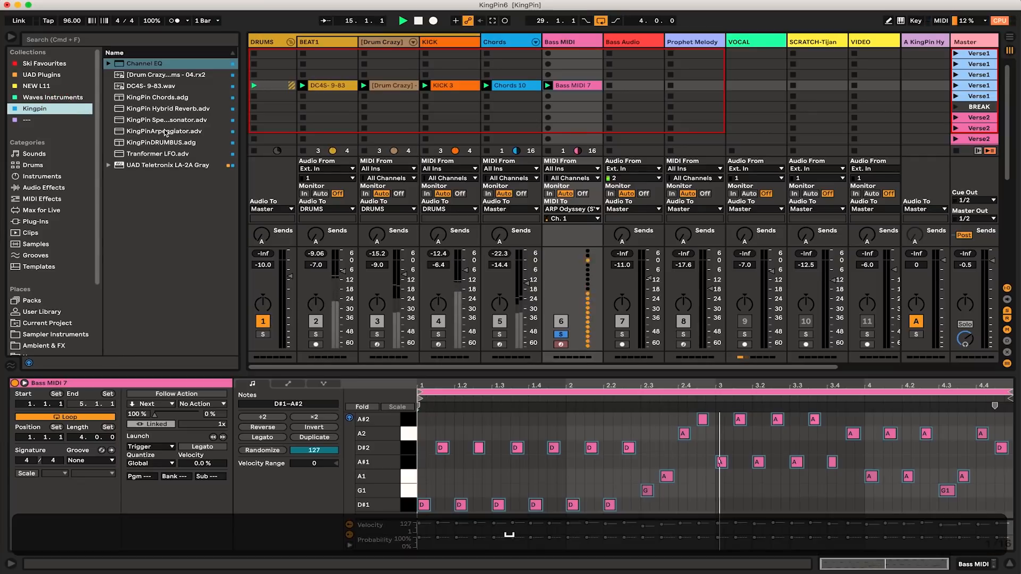
# Load the KingPinArpeggiator preset onto the Bass MIDI track, turn it on, then unsolo the track and play it with the drums
pyautogui.doubleClick(165, 133)
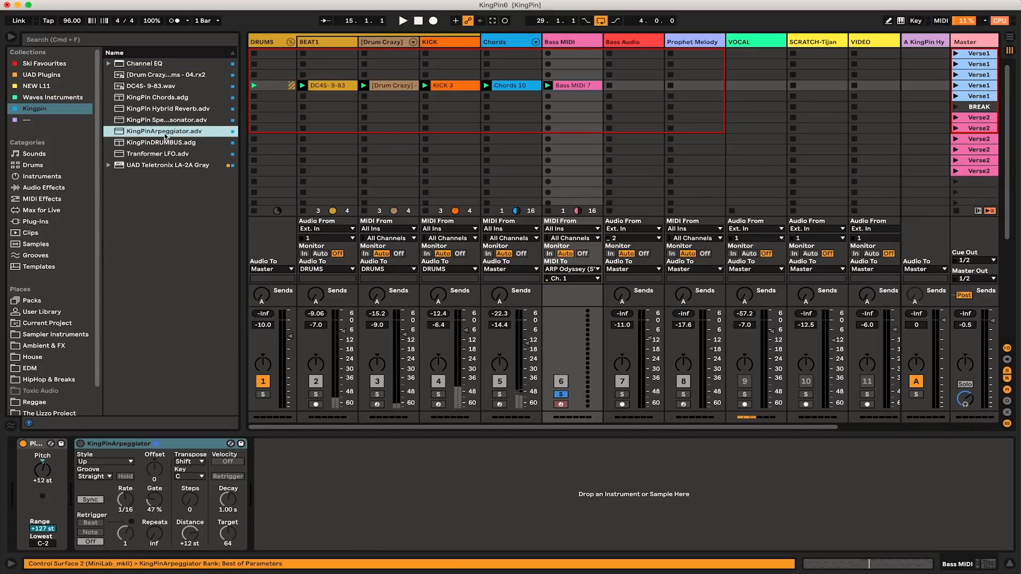
pyautogui.press('space')
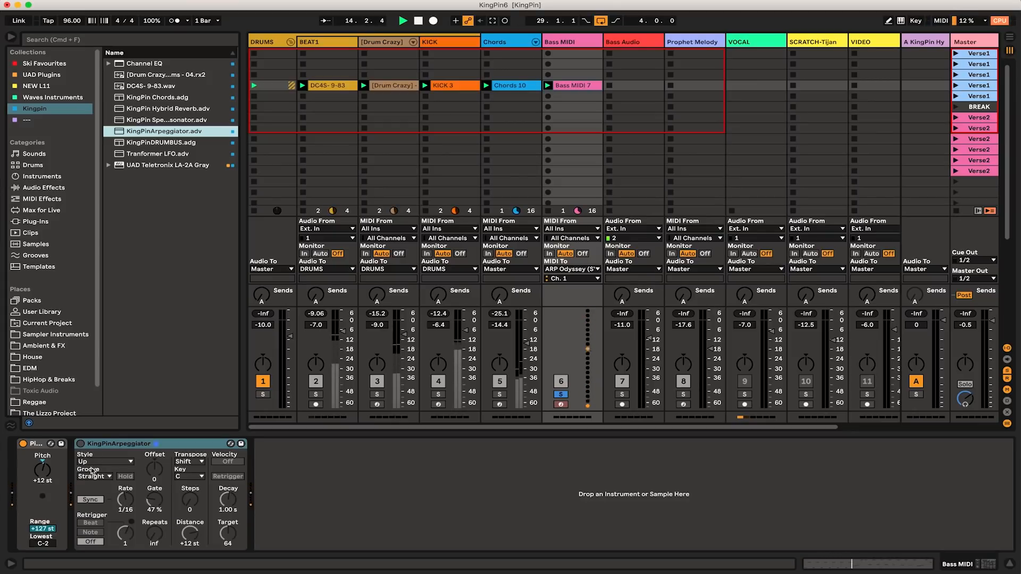
pyautogui.click(80, 444)
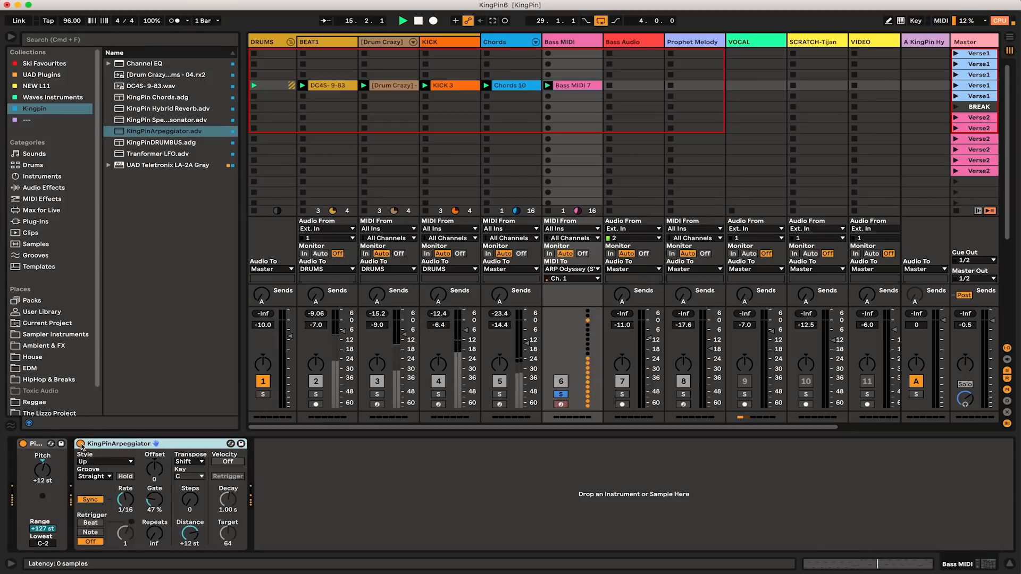
pyautogui.click(564, 395)
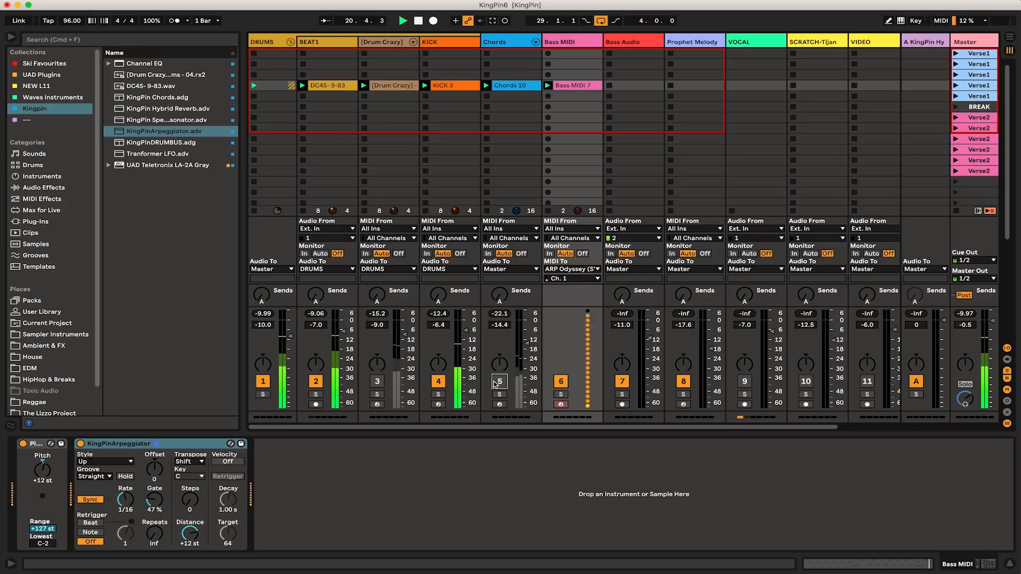
pyautogui.press('space')
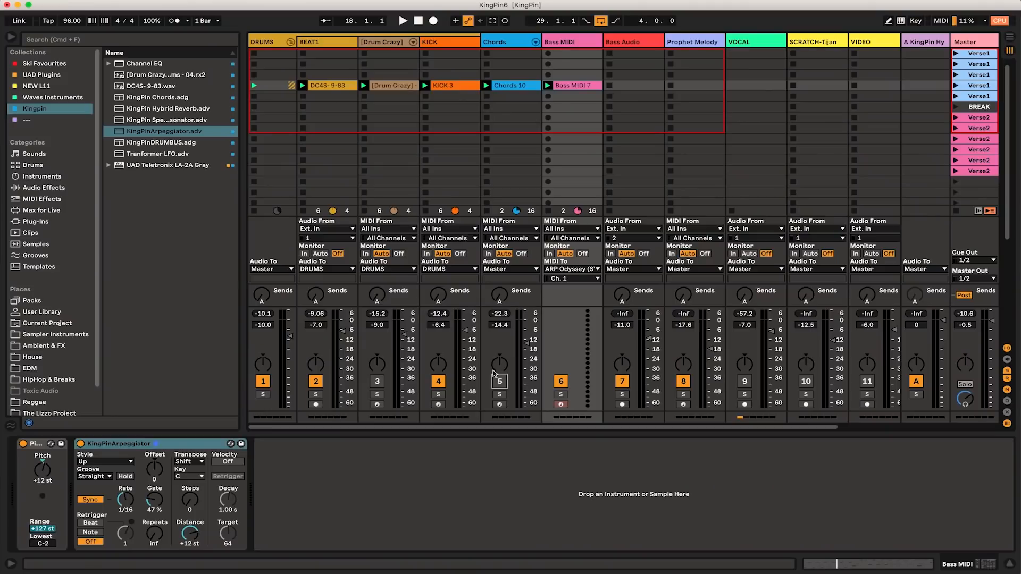
# Copy the beat, kick and bass MIDI clips from Session View to bar 153 of the Arrangement and return playback to the Arrangement
pyautogui.click(336, 92)
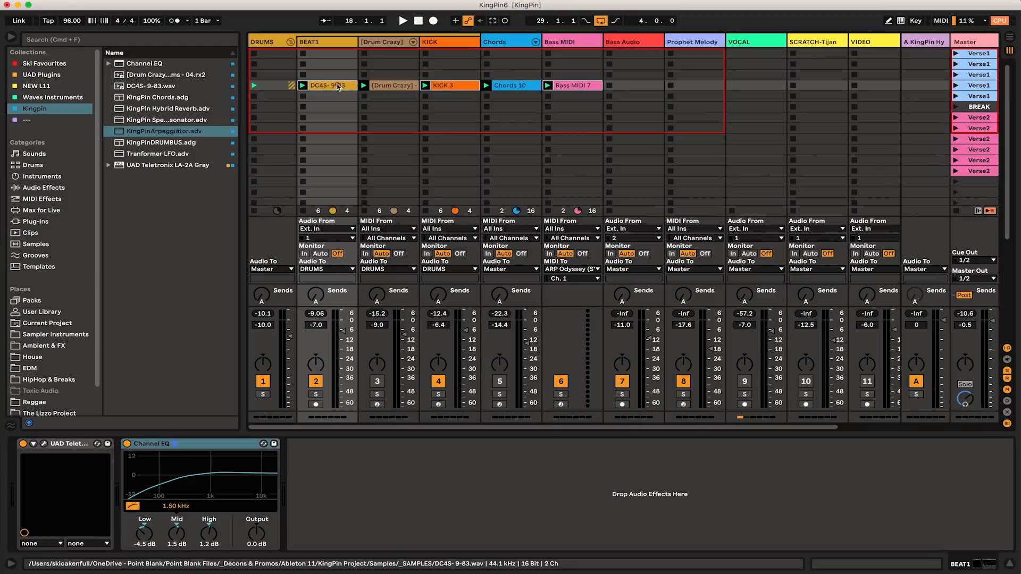
pyautogui.press('Tab')
pyautogui.moveTo(370, 94); pyautogui.dragTo(566, 127)
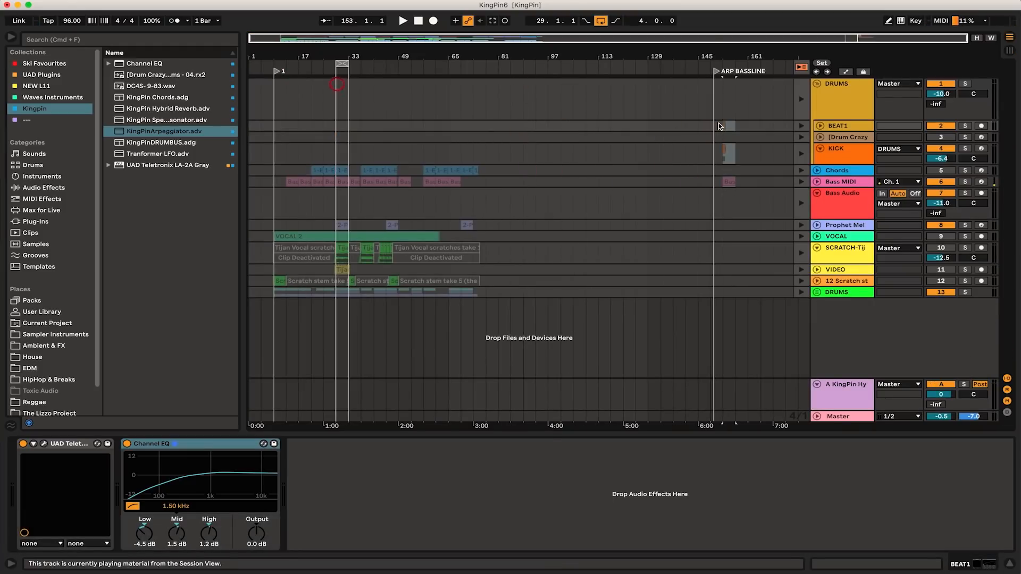
pyautogui.moveTo(732, 59); pyautogui.dragTo(653, 164)
pyautogui.click(801, 68)
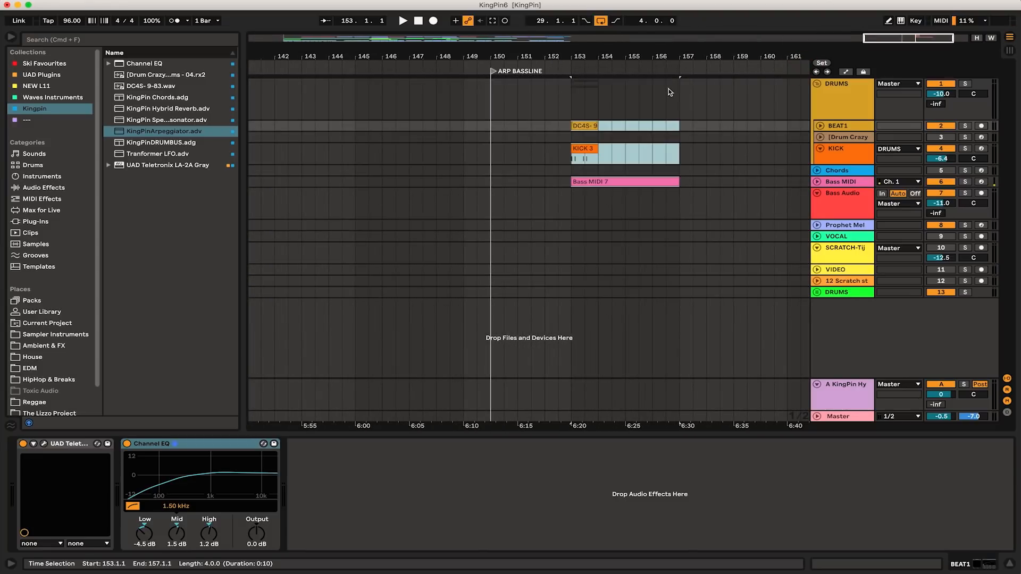
# Duplicate the one-bar beat and kick clips at bar 153 three times to fill the four bars up to bar 157
pyautogui.click(589, 123)
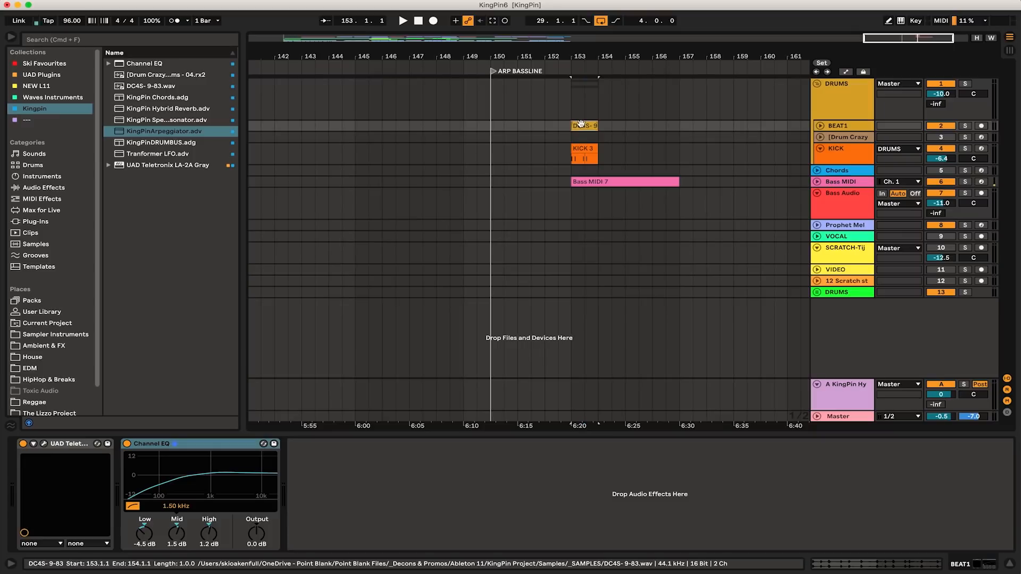
pyautogui.keyDown('shift'); pyautogui.click(583, 135); pyautogui.keyUp('shift')
pyautogui.keyDown('shift'); pyautogui.click(580, 148); pyautogui.keyUp('shift')
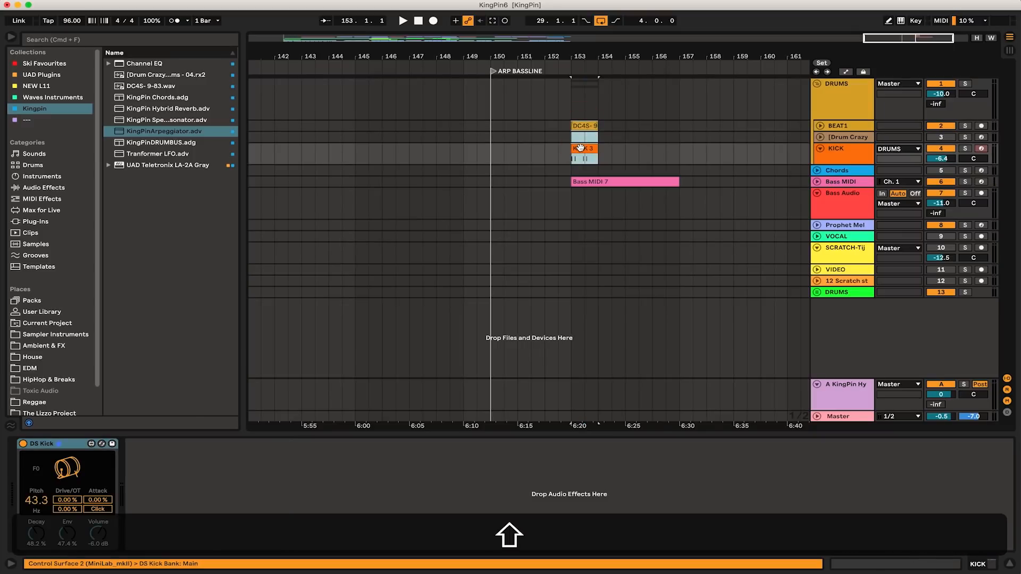
pyautogui.press('super+d')
pyautogui.press('super+d')
pyautogui.press('super+d')
# Loop the four bars of the Bass MIDI 7 clip and check the Show Take Lanes option of the Bass Audio track
pyautogui.click(598, 185)
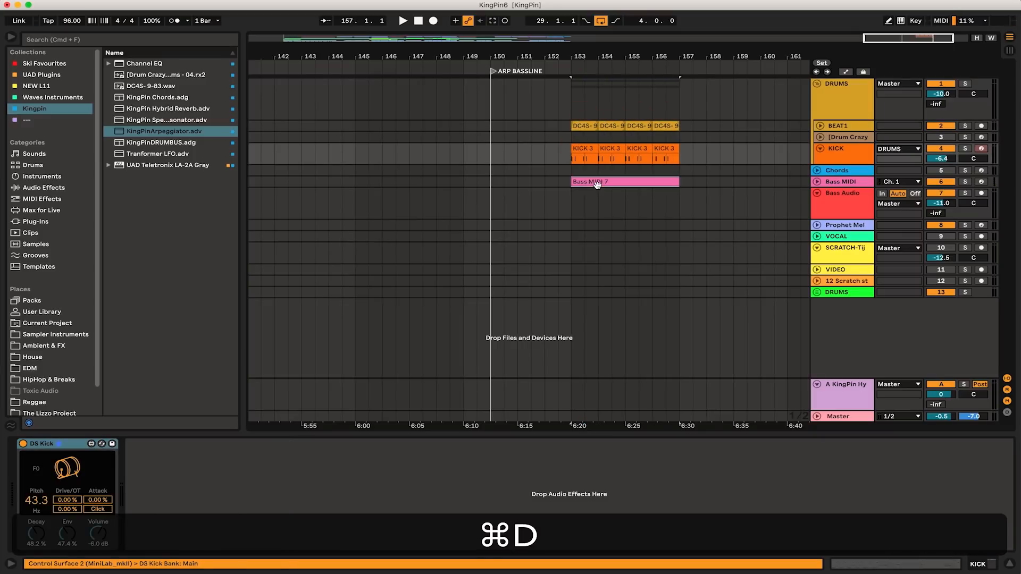
pyautogui.press('super+l')
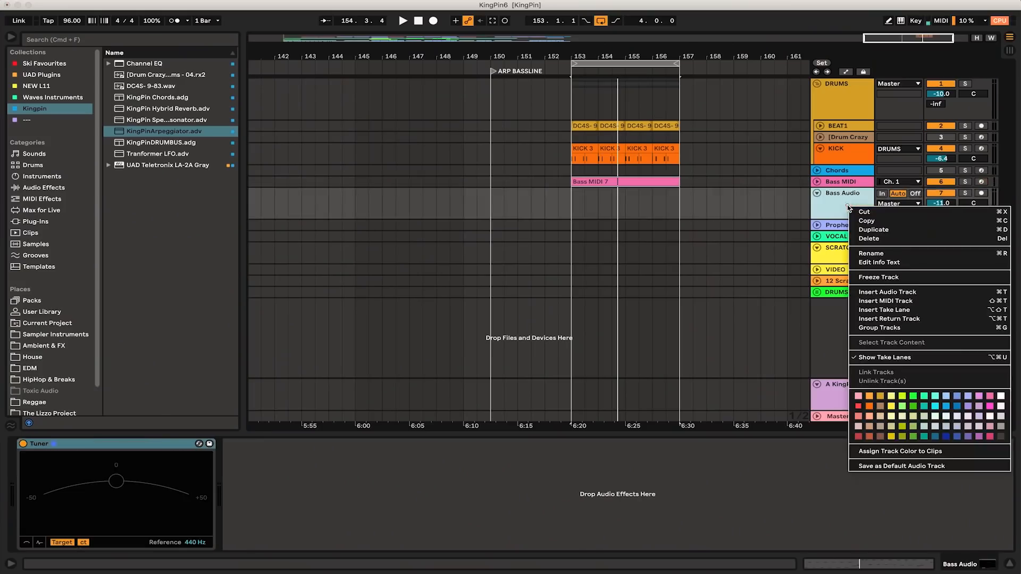
pyautogui.rightClick(847, 205)
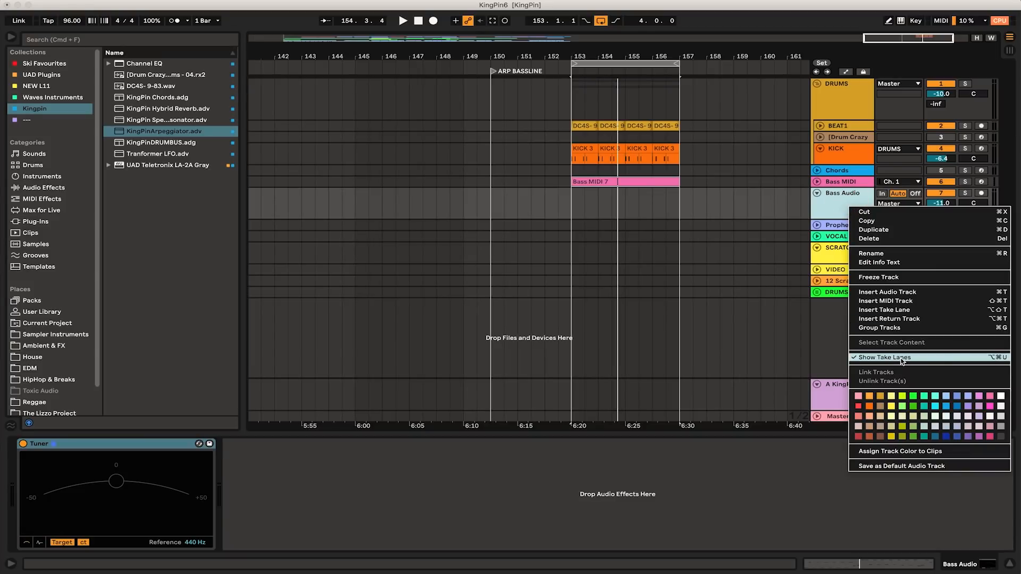
pyautogui.click(824, 207)
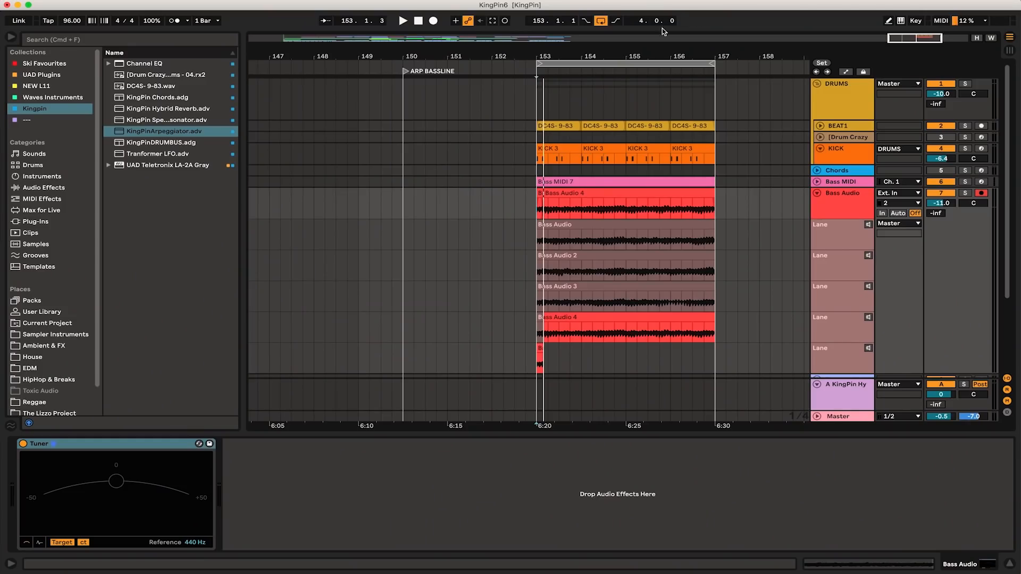
# Solo the Bass Audio track and start comping bars 153 and 154 from its takes, using Bass Audio for the first beat of bar 154
pyautogui.moveTo(649, 52); pyautogui.dragTo(565, 83)
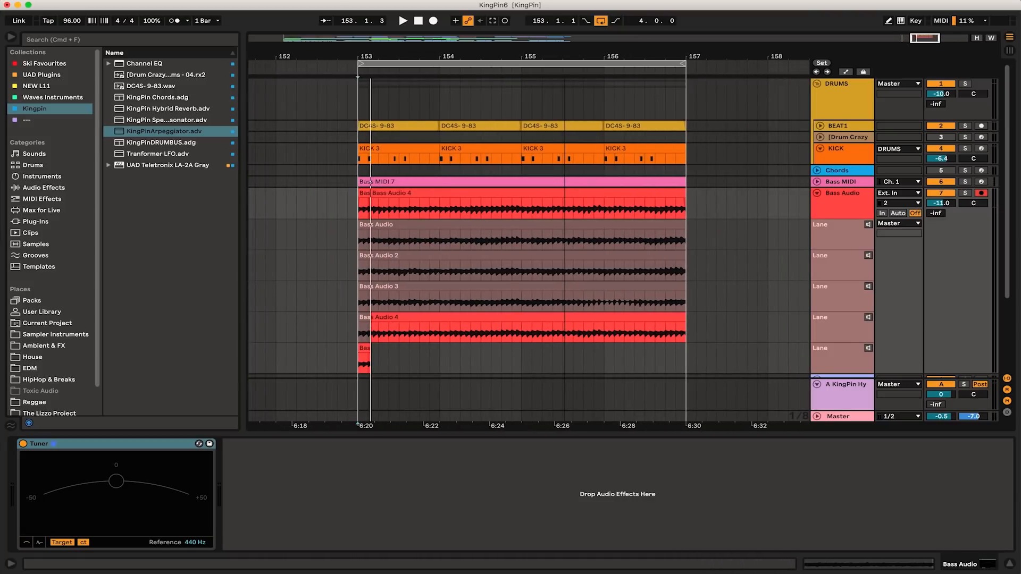
pyautogui.click(966, 193)
pyautogui.press('space')
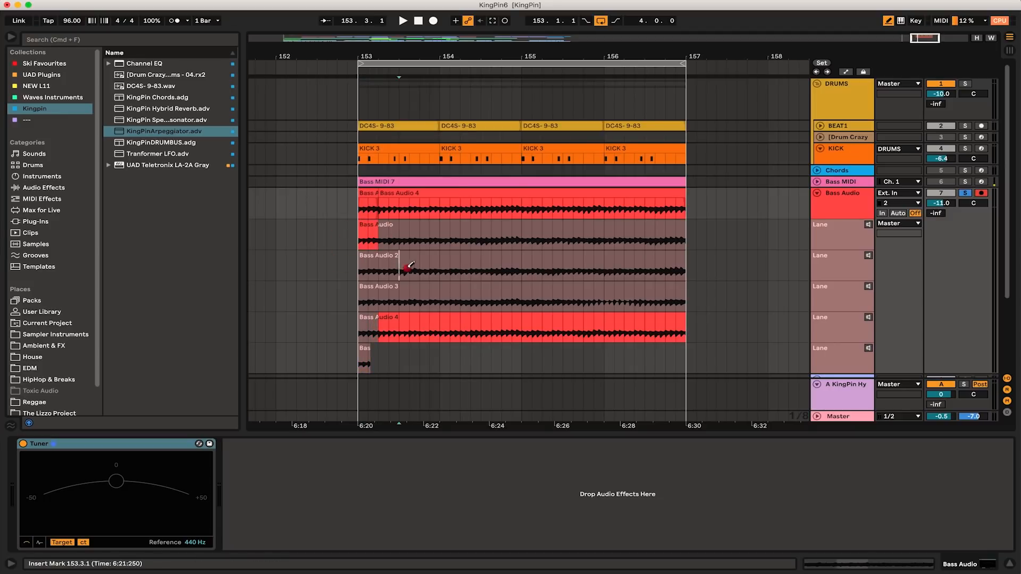
pyautogui.click(459, 240)
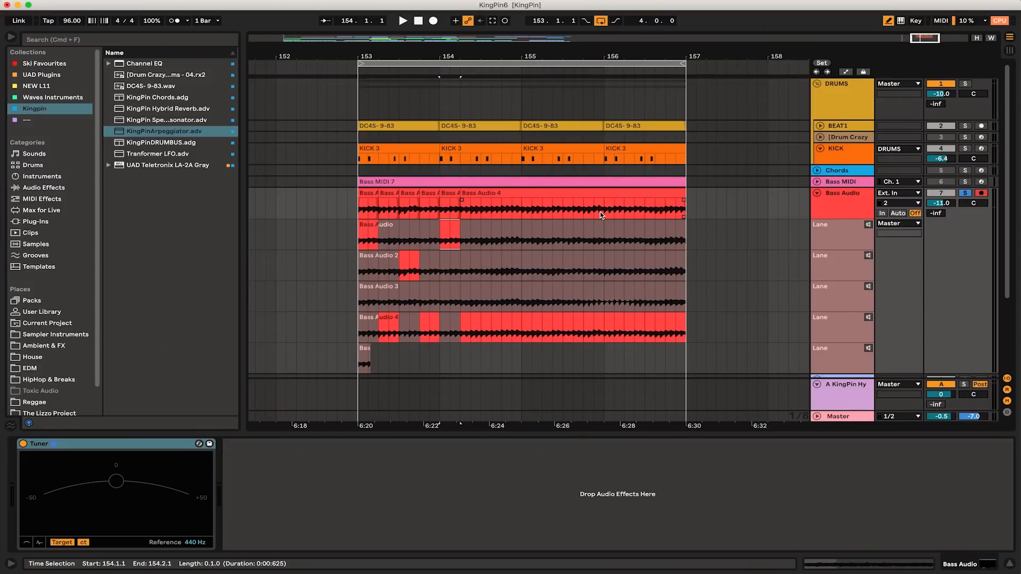
# During playback, comp 154.2 and 156.3.1–157.1.1 from the Bass Audio take and the first beat of bar 155 from Bass Audio 2
pyautogui.press('space')
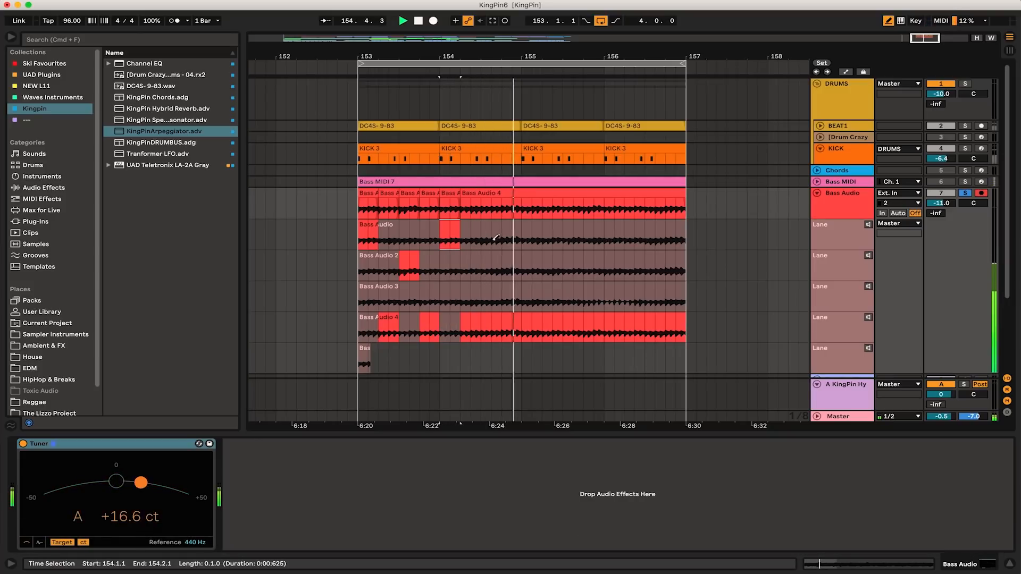
pyautogui.click(470, 236)
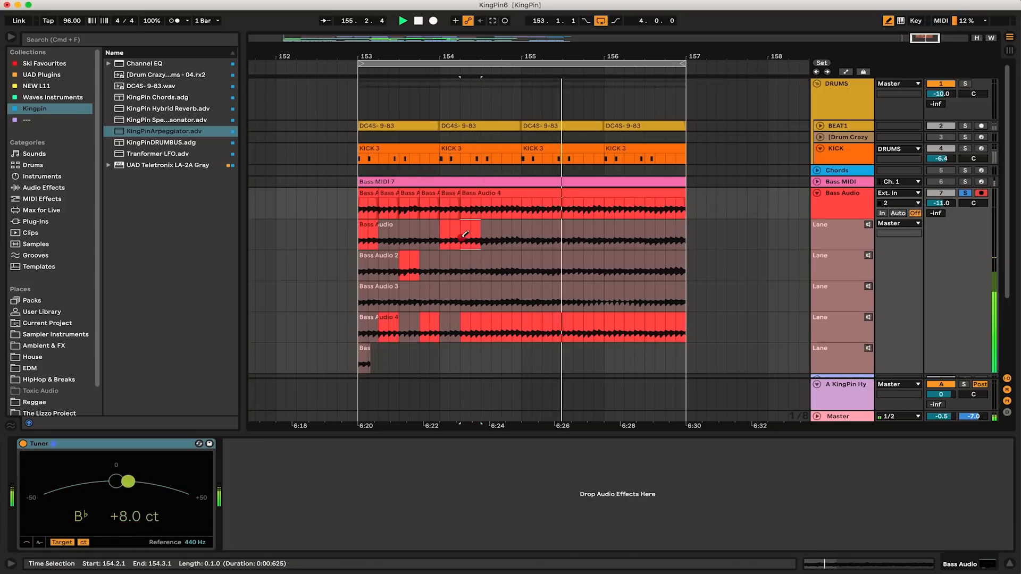
pyautogui.click(532, 261)
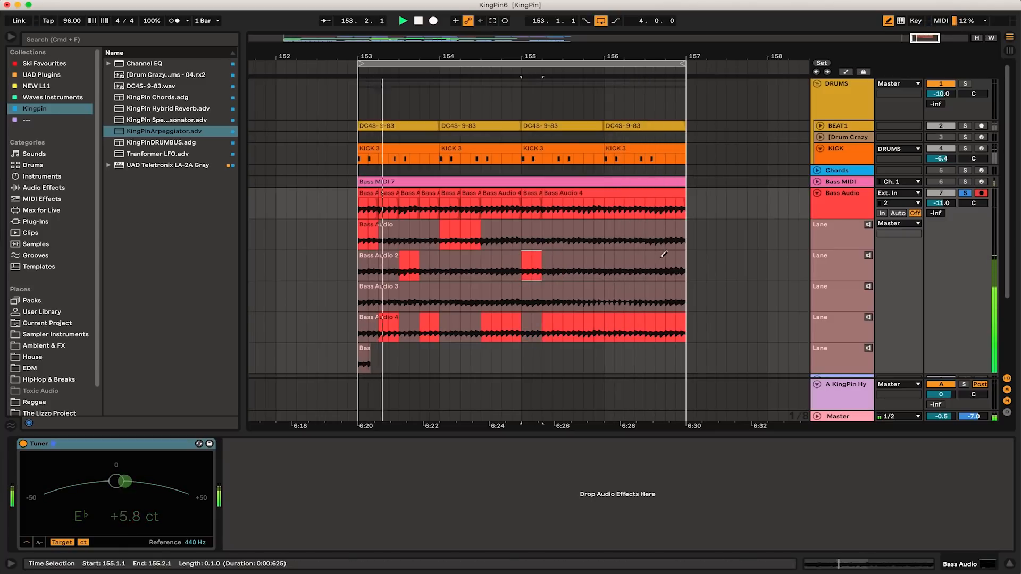
pyautogui.moveTo(650, 230); pyautogui.dragTo(683, 244)
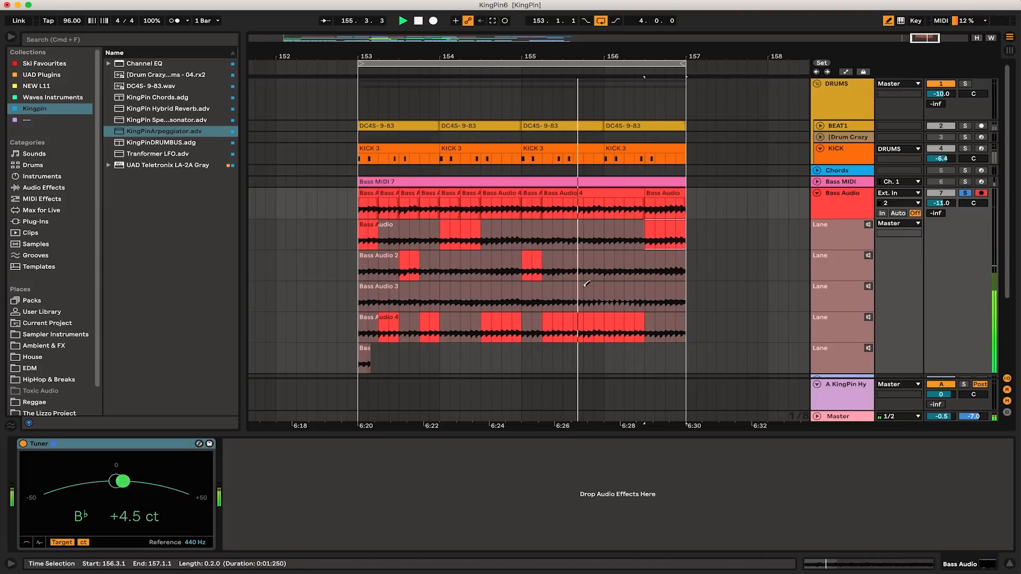
pyautogui.press('space')
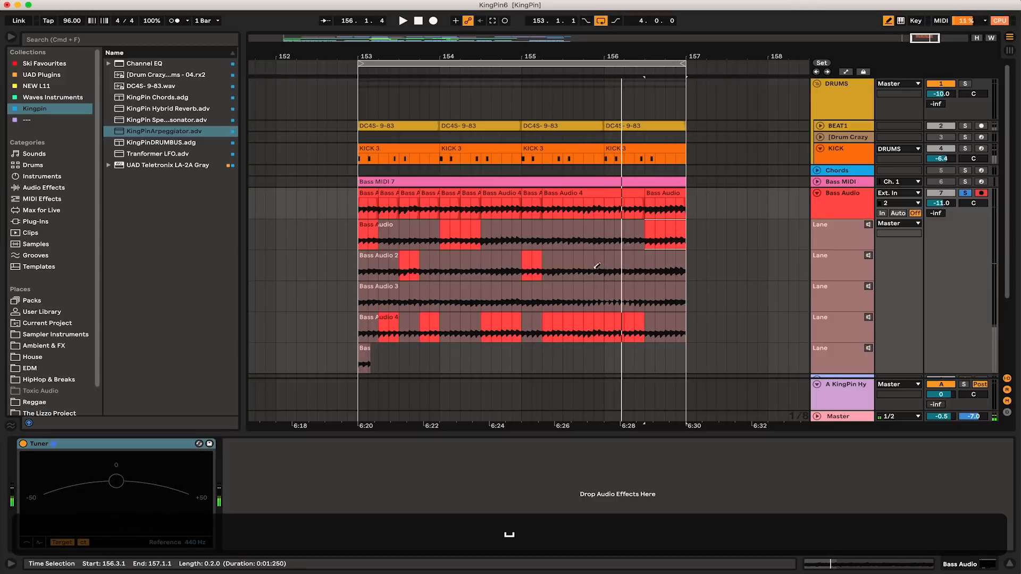
# Comp the half beat at 155.4.1 from the Bass Audio 2 take and the half beat at 156.2.1 from the Bass Audio take
pyautogui.click(584, 266)
pyautogui.moveTo(589, 264); pyautogui.dragTo(593, 264)
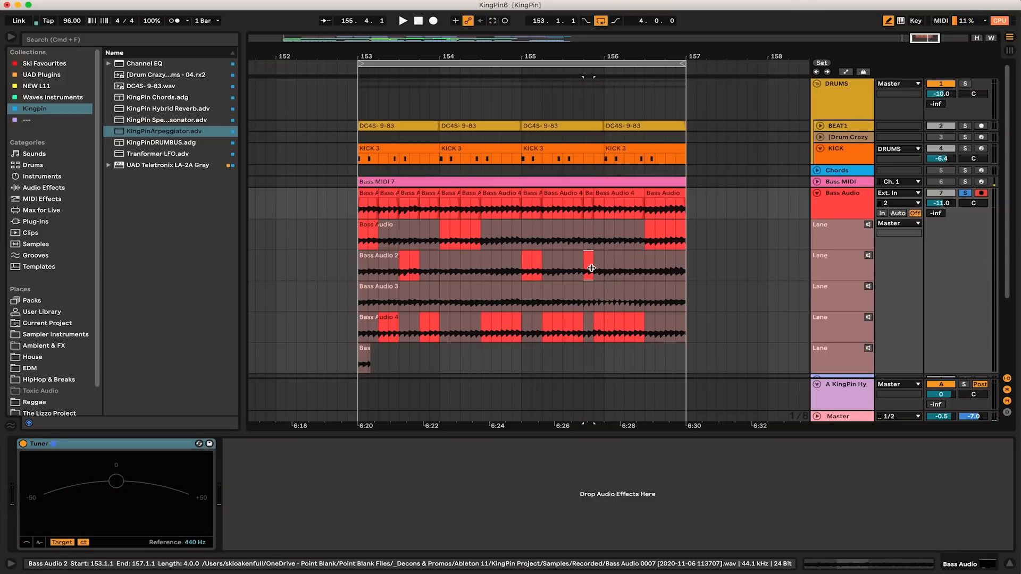
pyautogui.press('space')
pyautogui.click(625, 238)
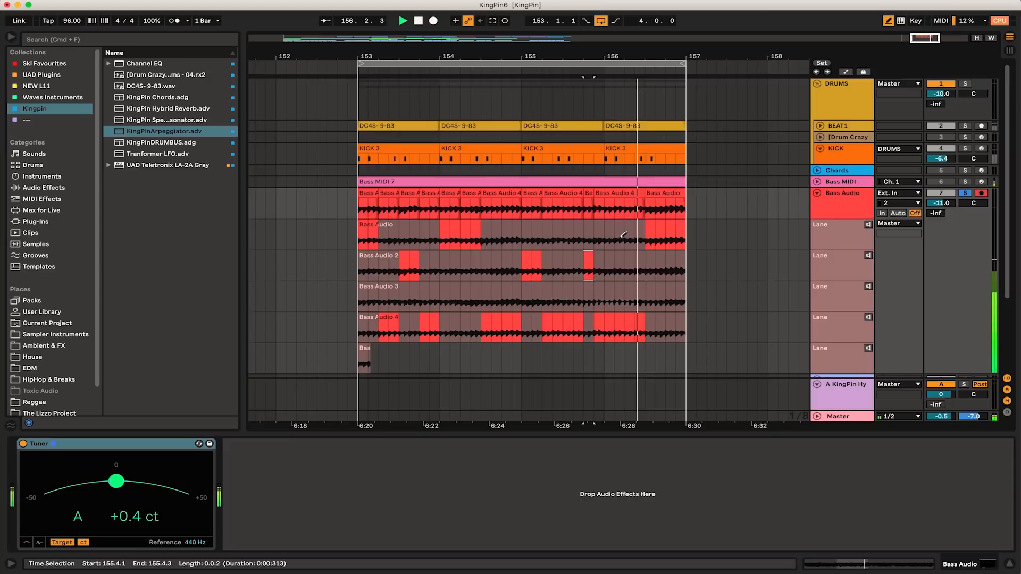
pyautogui.moveTo(625, 237); pyautogui.dragTo(634, 238)
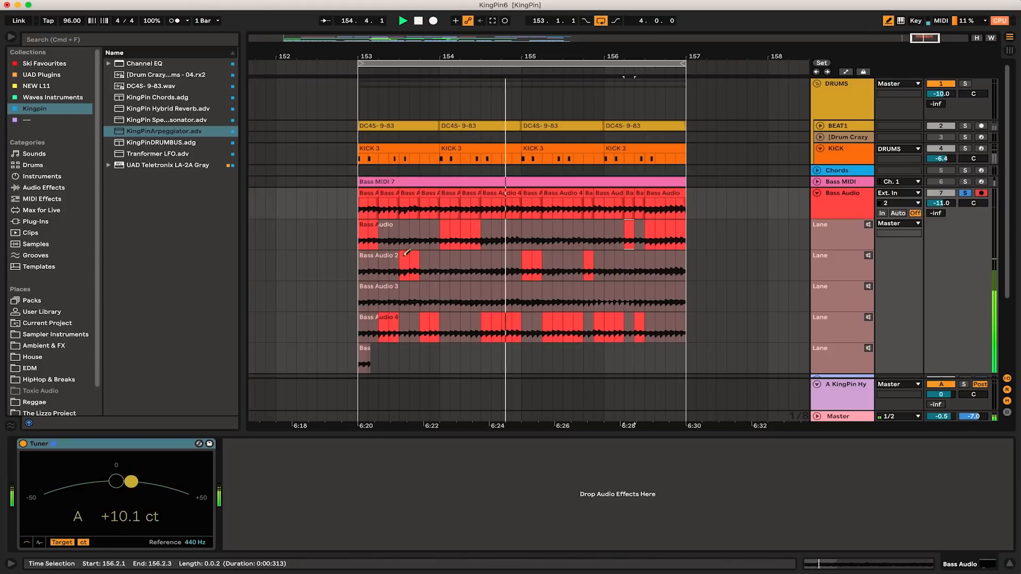
# Comp beat 153.3 from the Bass Audio take and beat 154.3 from Bass Audio 2, then leave draw mode
pyautogui.click(415, 237)
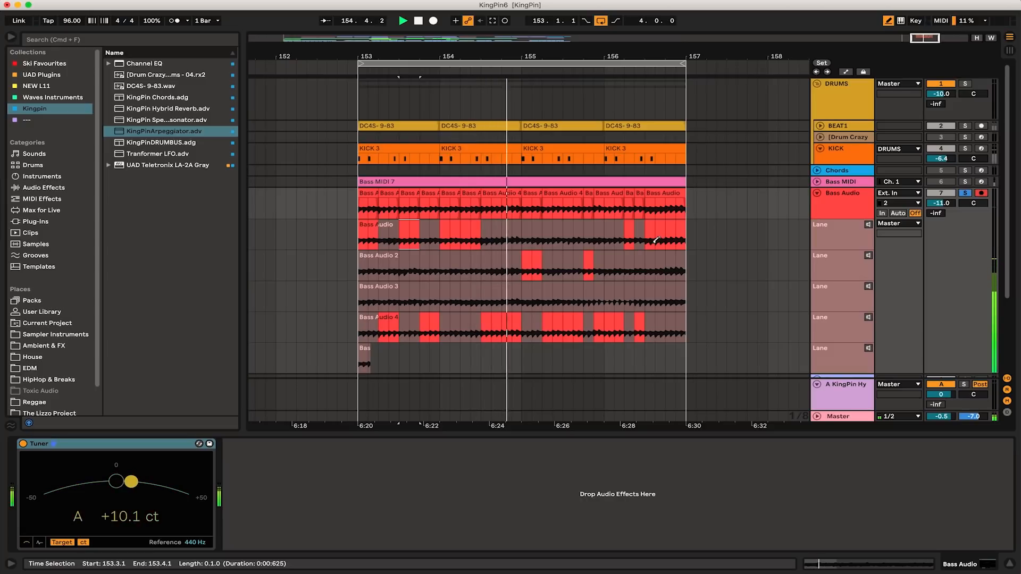
pyautogui.press('space')
pyautogui.moveTo(499, 261); pyautogui.dragTo(477, 263)
pyautogui.press('space')
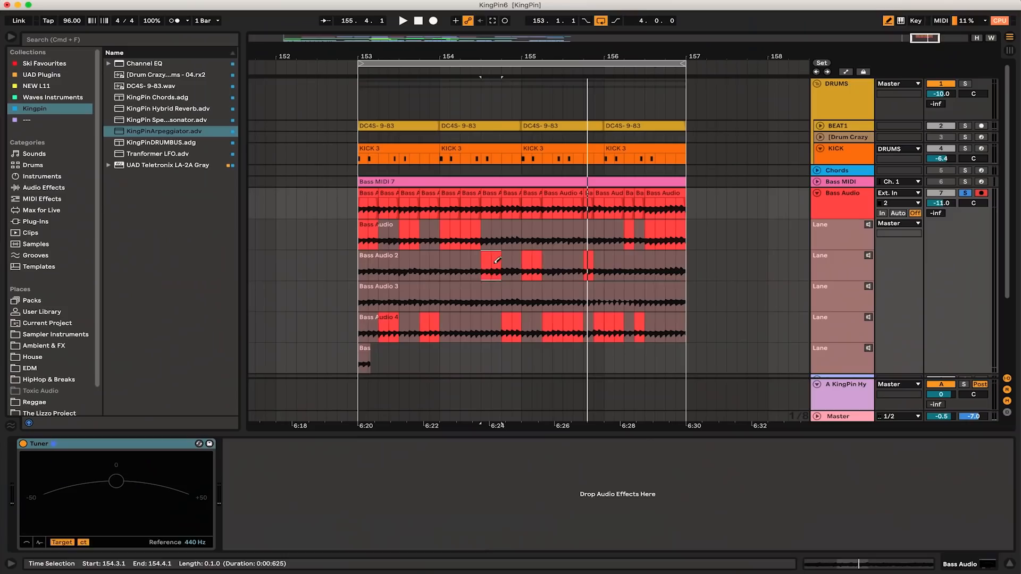
pyautogui.press('b')
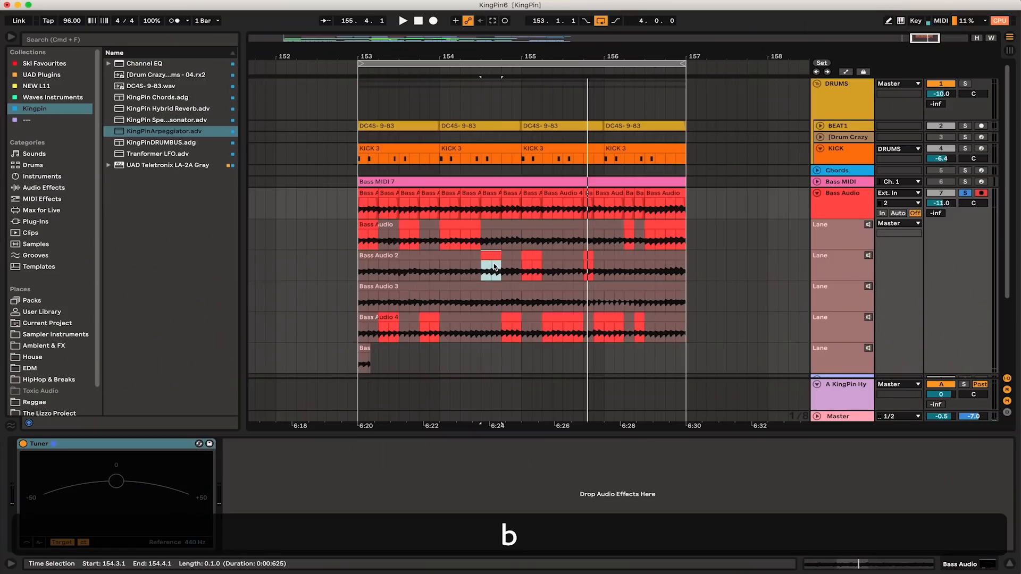
# Consolidate all comped segments on the Bass Audio track into one four-bar clip and fold the track
pyautogui.click(362, 194)
pyautogui.keyDown('shift'); pyautogui.click(669, 194); pyautogui.keyUp('shift')
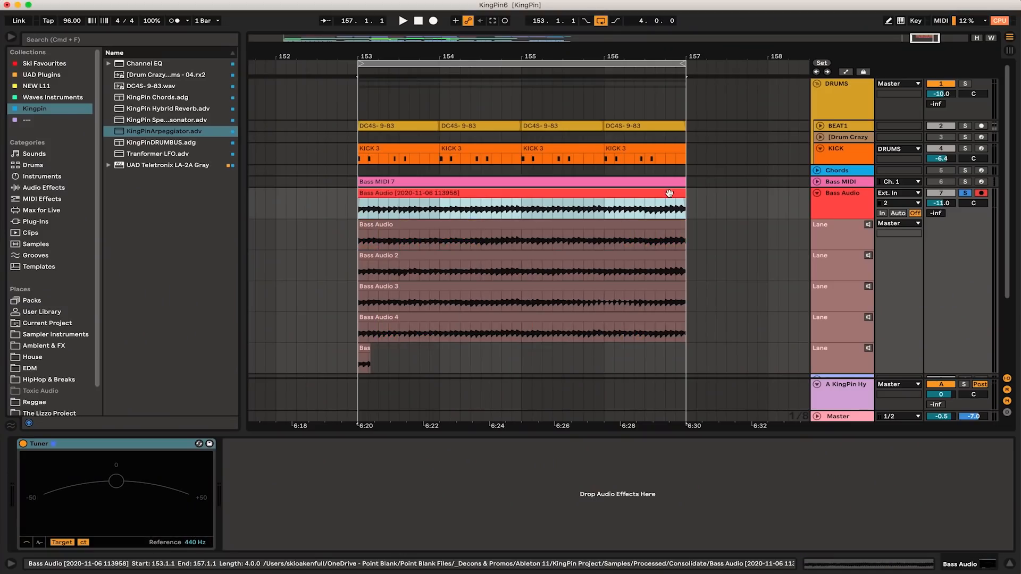
pyautogui.click(817, 193)
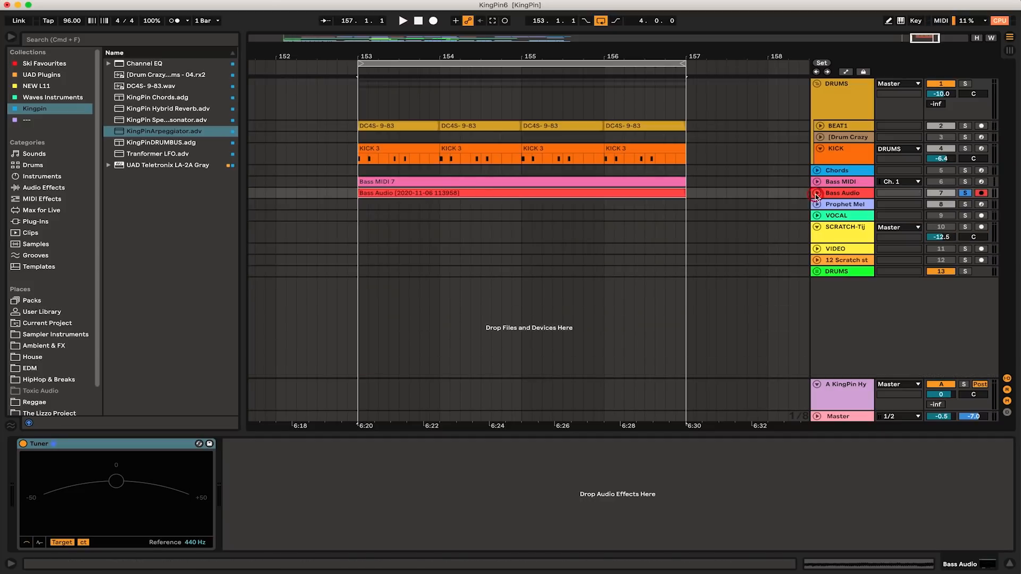
# Copy the consolidated bass clip into the Bass Audio slot of the fourth Verse1 scene in Session View and launch that scene
pyautogui.press('Tab')
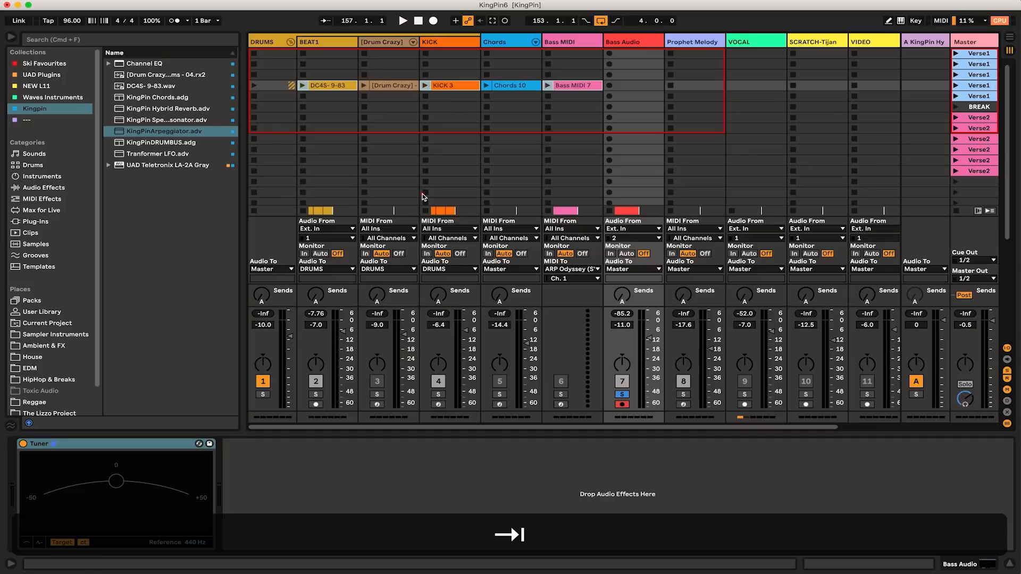
pyautogui.moveTo(619, 177); pyautogui.dragTo(642, 90)
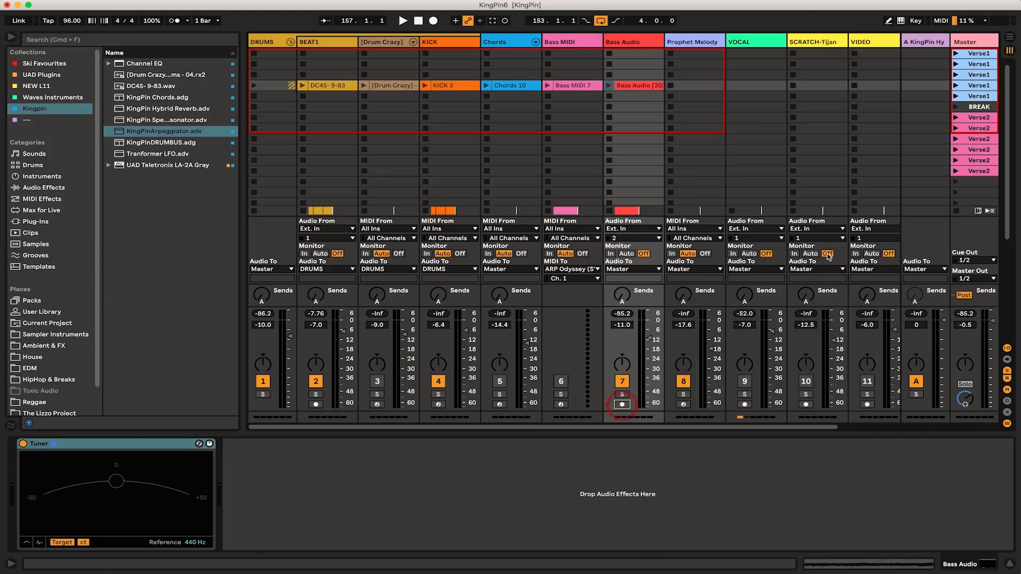
pyautogui.click(956, 86)
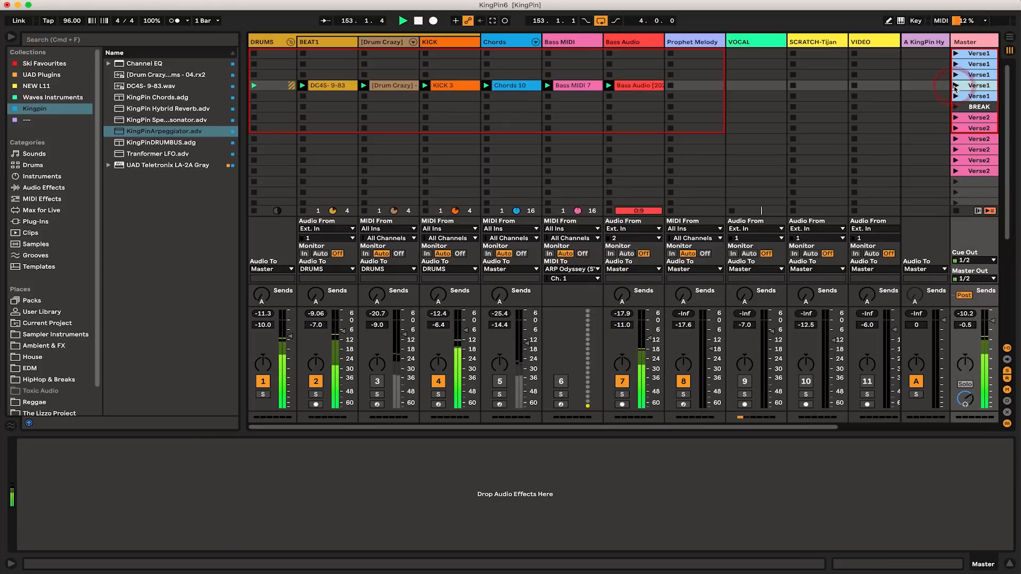
# Turn on looping for the consolidated Bass Audio clip
pyautogui.click(639, 86)
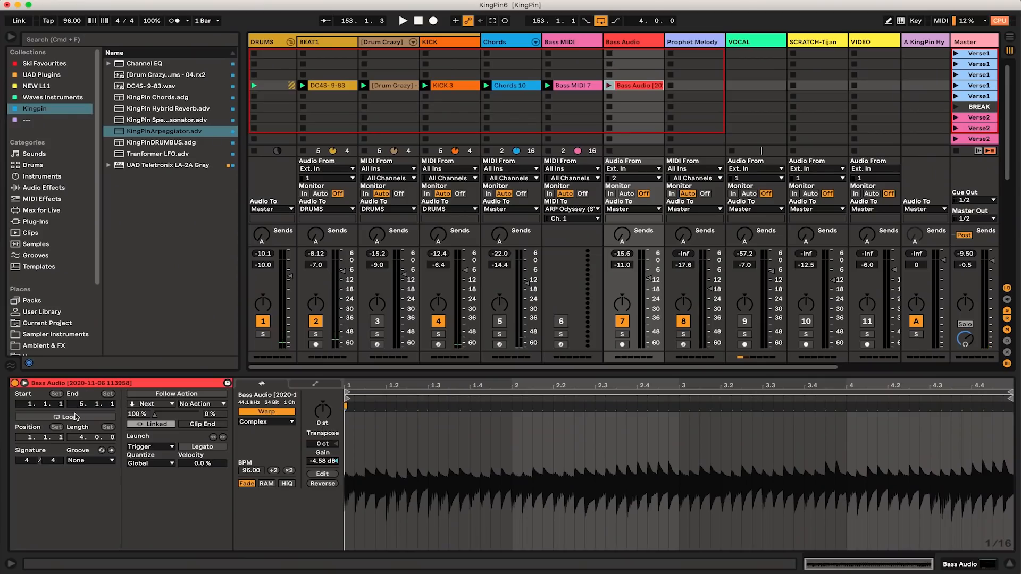
pyautogui.click(76, 418)
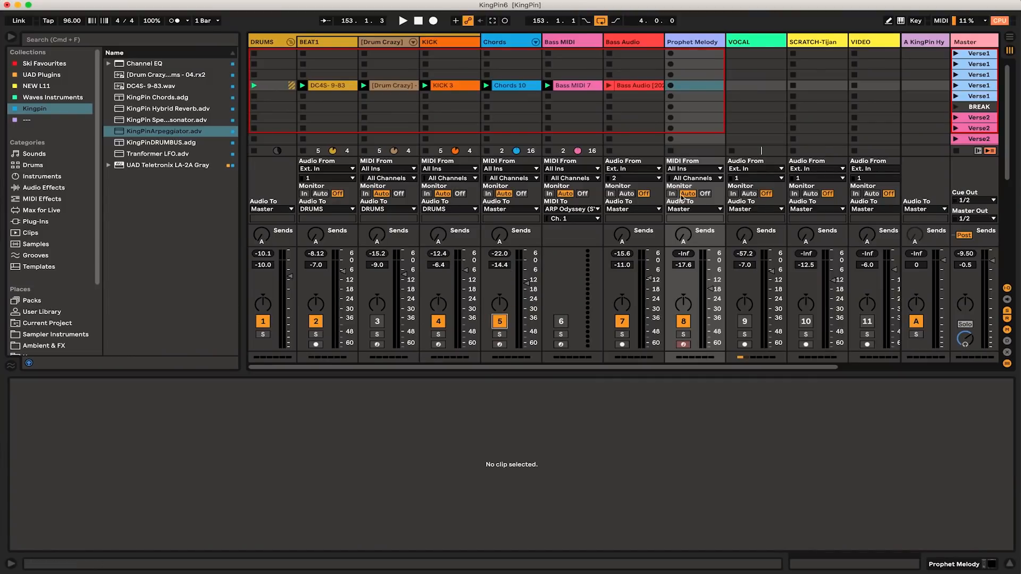
# Show the Prophet V3 synth on the Prophet Melody track with the virtual MIDI keyboard placed lower down, and hide the synth window
pyautogui.click(702, 45)
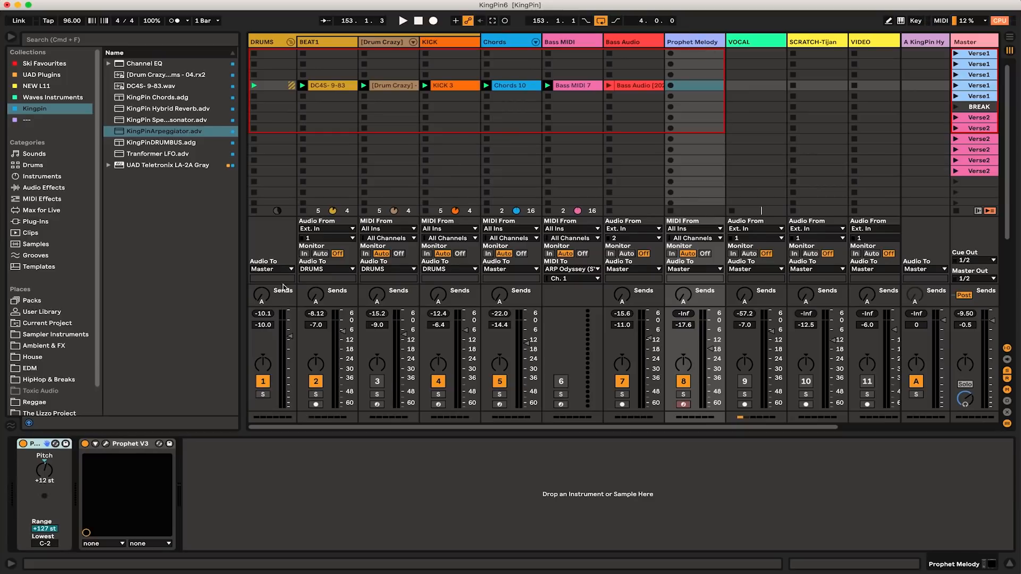
pyautogui.click(106, 444)
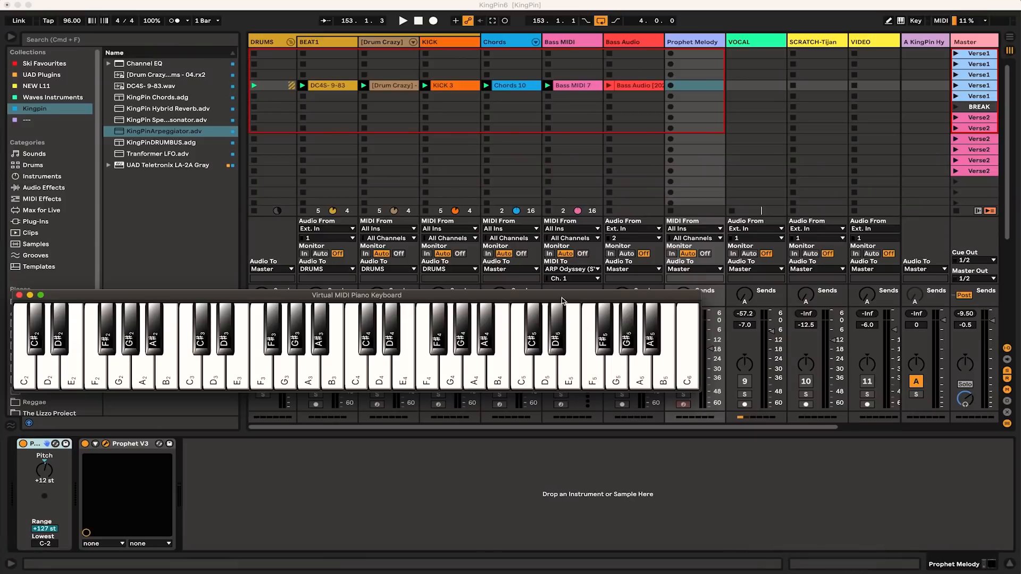
pyautogui.moveTo(563, 302); pyautogui.dragTo(587, 362)
pyautogui.click(419, 4)
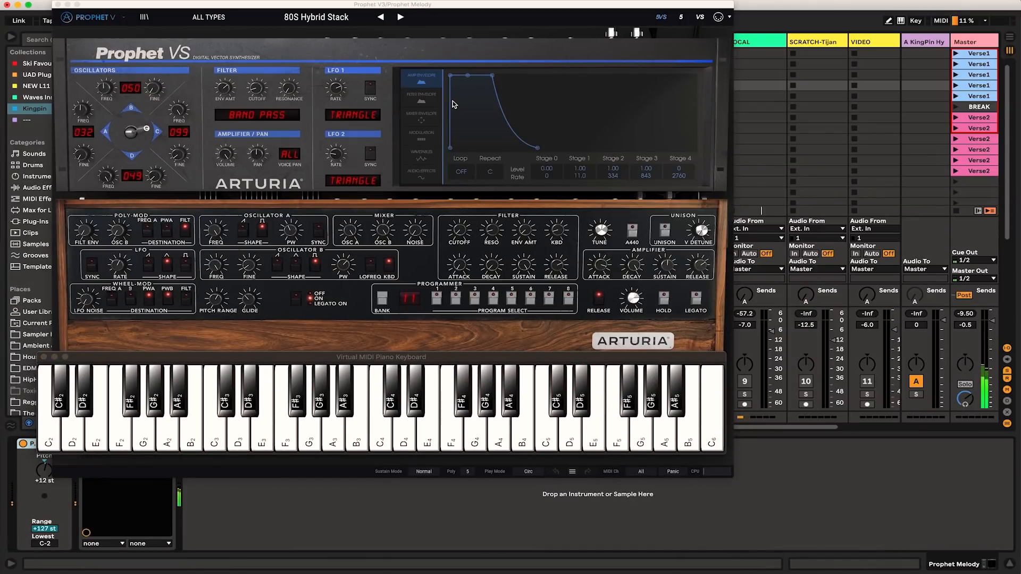
pyautogui.press('super+alt+l')
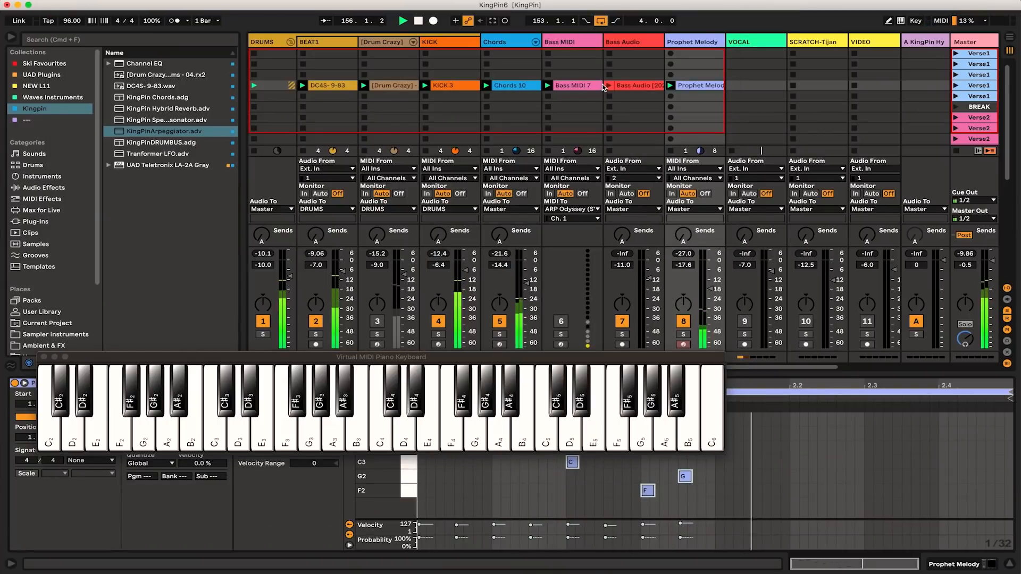
# Launch the Bass Audio clip in the fourth Verse1 scene and hide the virtual piano keyboard
pyautogui.click(610, 86)
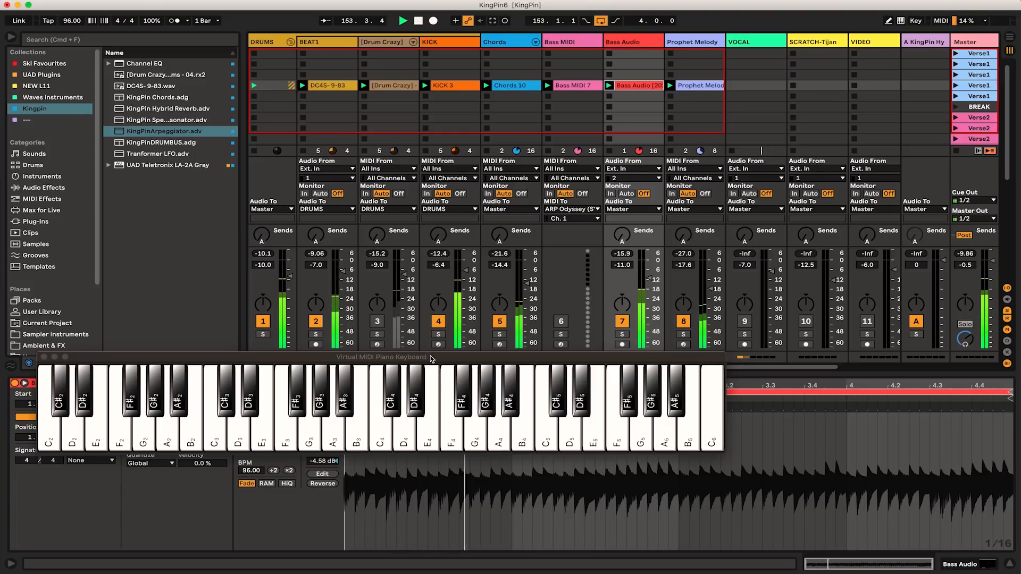
pyautogui.press('super+h')
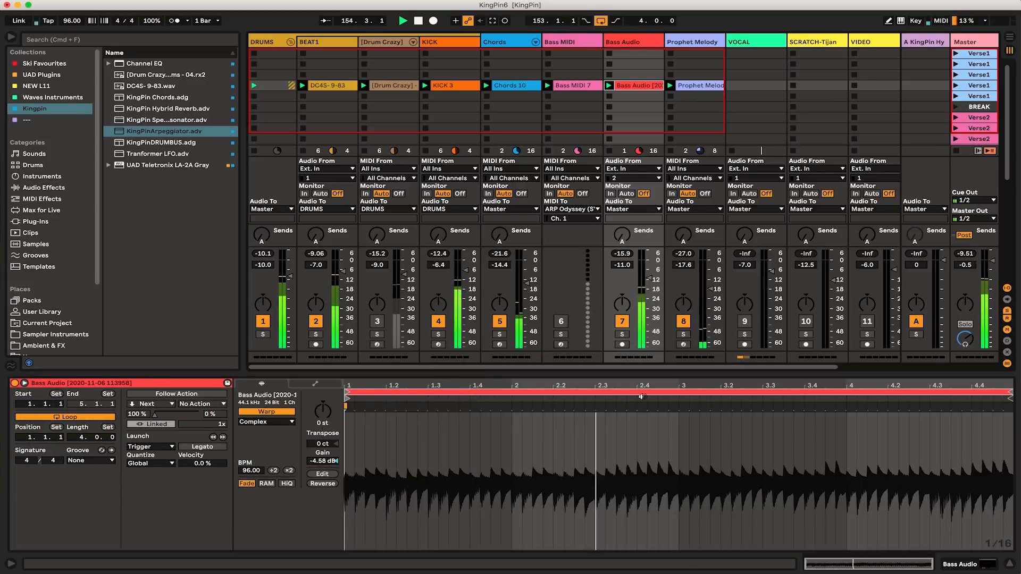
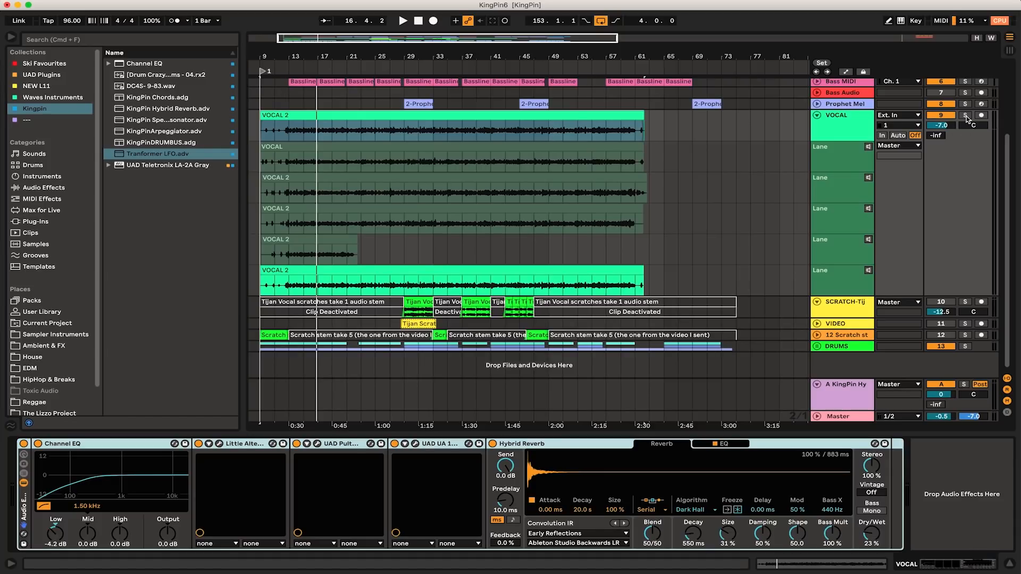
# Solo the VOCAL track and switch off Channel EQ, Little AlterBoy, the Pultec EQ, the UA 1176 and Hybrid Reverb
pyautogui.click(966, 115)
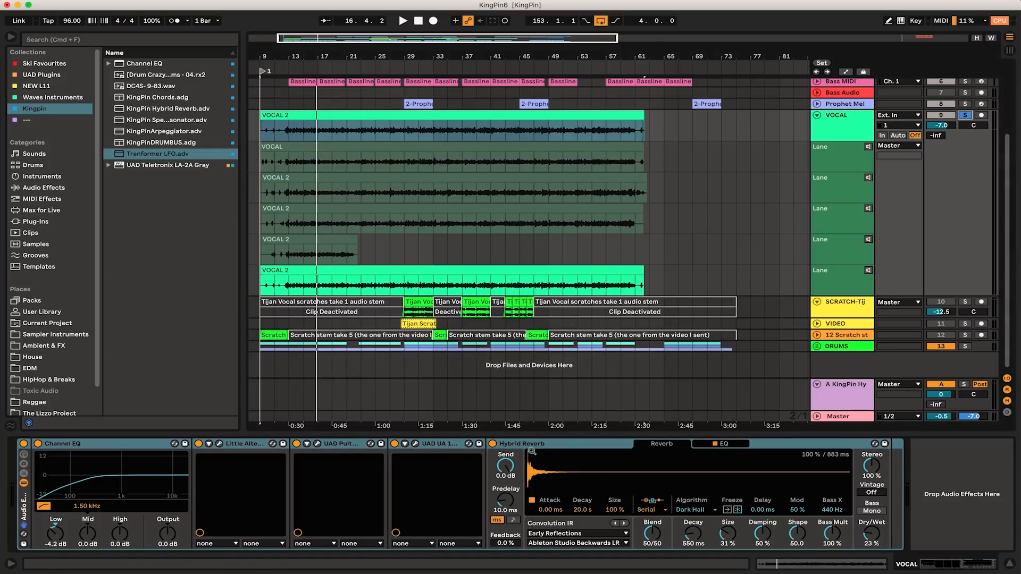
pyautogui.click(493, 444)
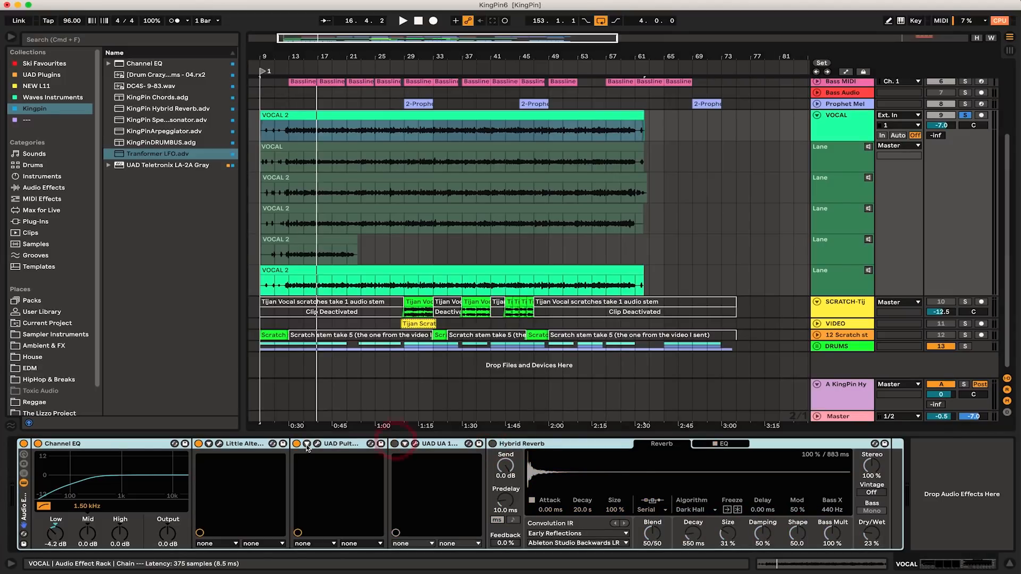
pyautogui.click(199, 445)
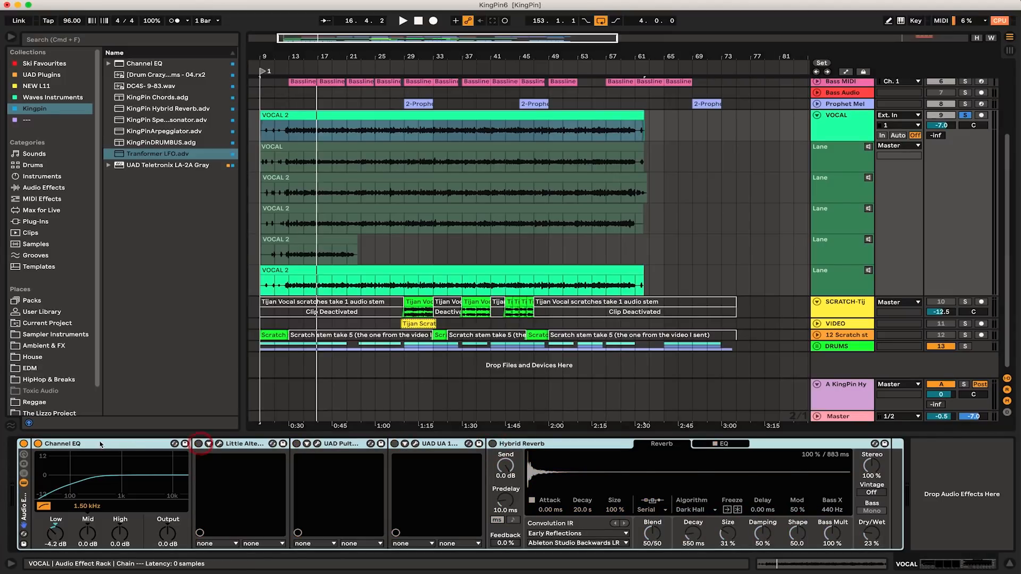
pyautogui.click(39, 444)
# Play the dry soloed vocal from bar 15 and switch its Channel EQ back on during playback
pyautogui.press('space')
pyautogui.press('space')
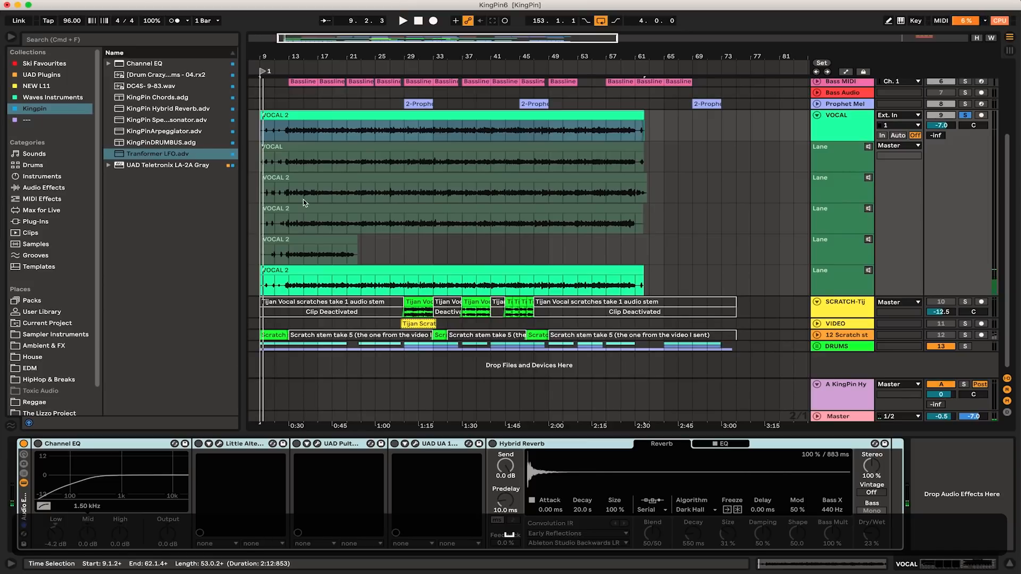
pyautogui.click(302, 167)
pyautogui.press('space')
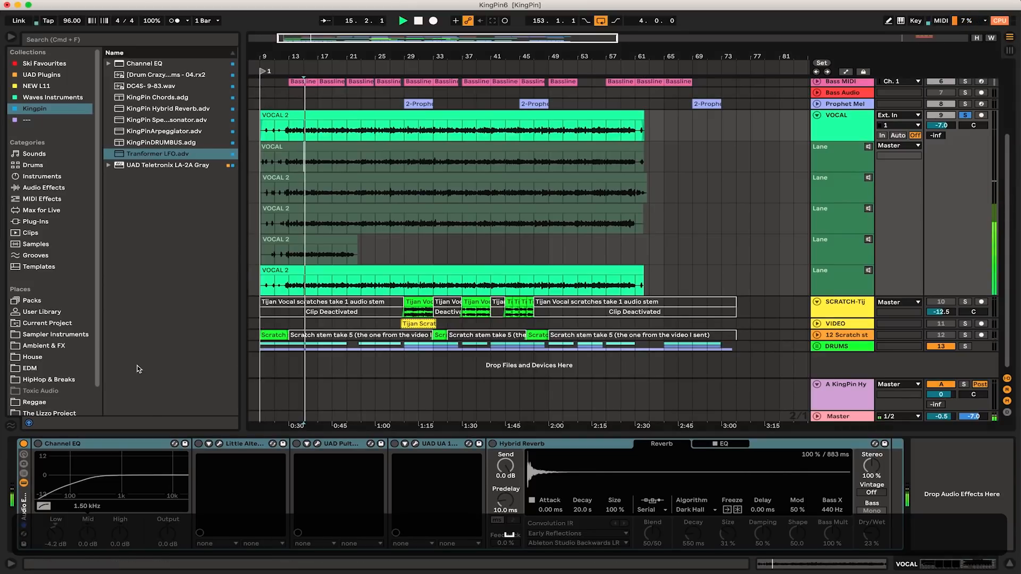
pyautogui.click(38, 443)
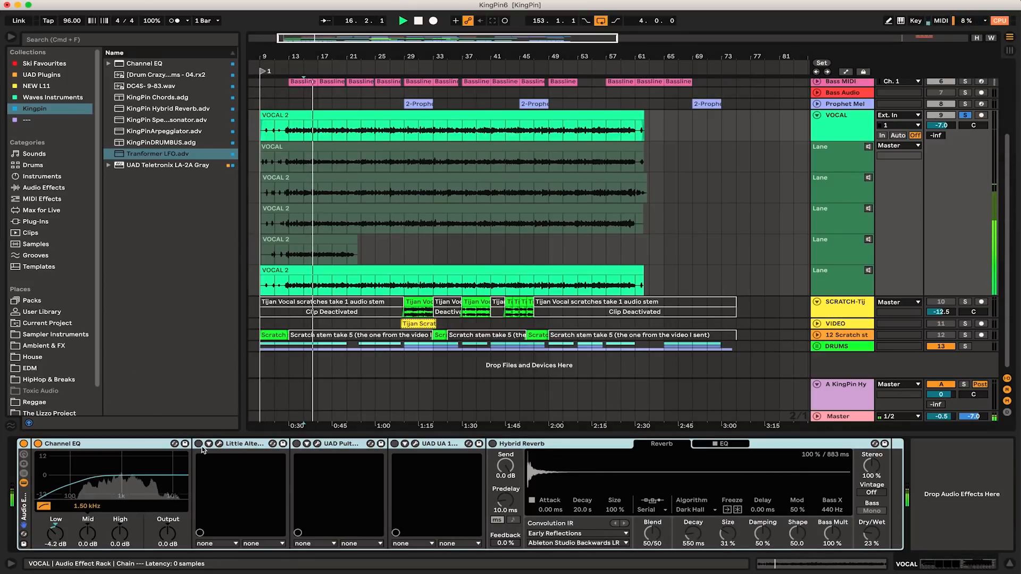
# Open Little AlterBoy on the VOCAL track and switch it on while the vocal plays from bar 13
pyautogui.click(220, 443)
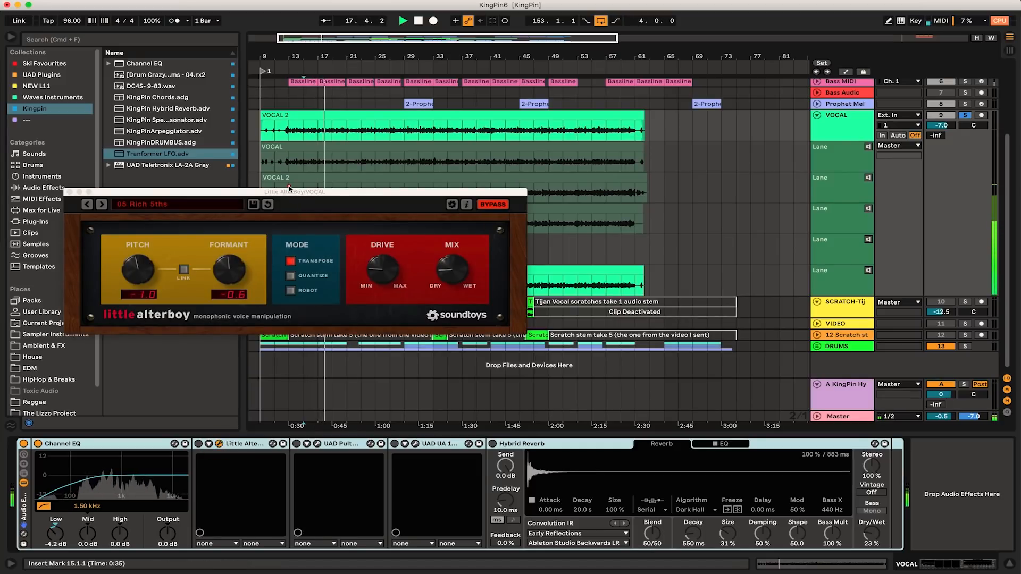
pyautogui.moveTo(289, 186); pyautogui.dragTo(512, 128)
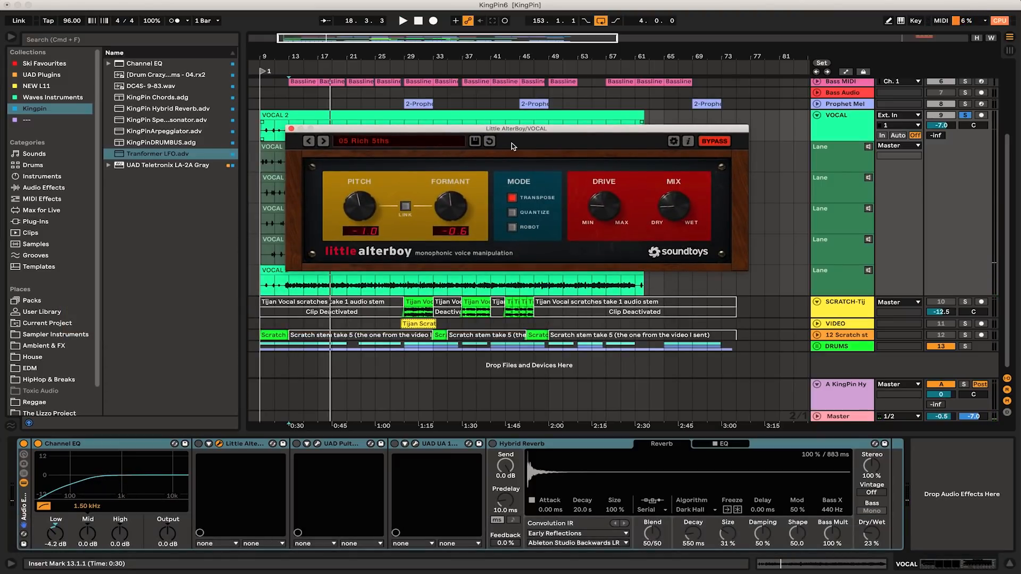
pyautogui.press('space')
pyautogui.click(198, 444)
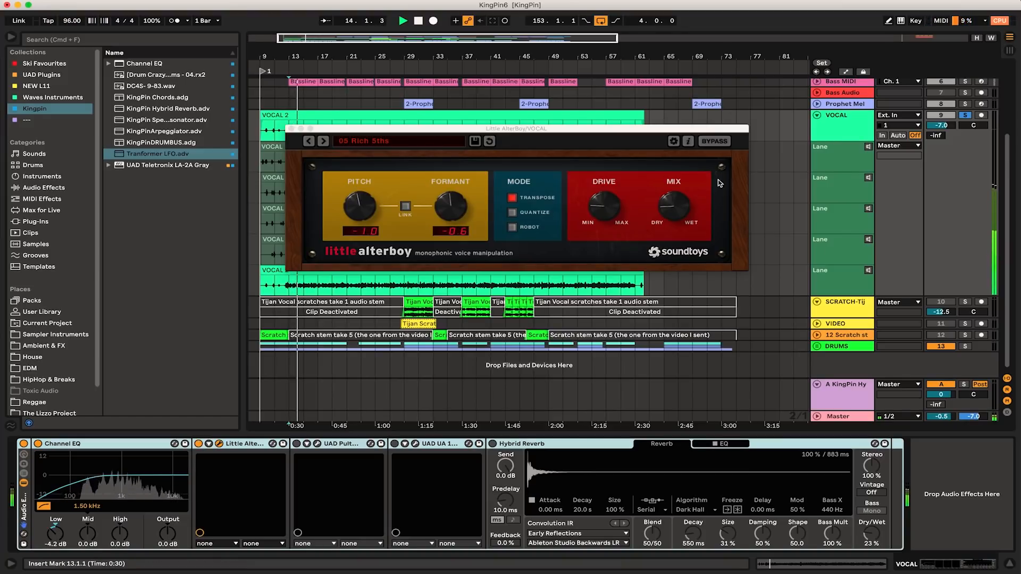
# Adjust Little AlterBoy's Mix amount, replay the vocal from bar 13 and close the plug-in window
pyautogui.click(679, 211)
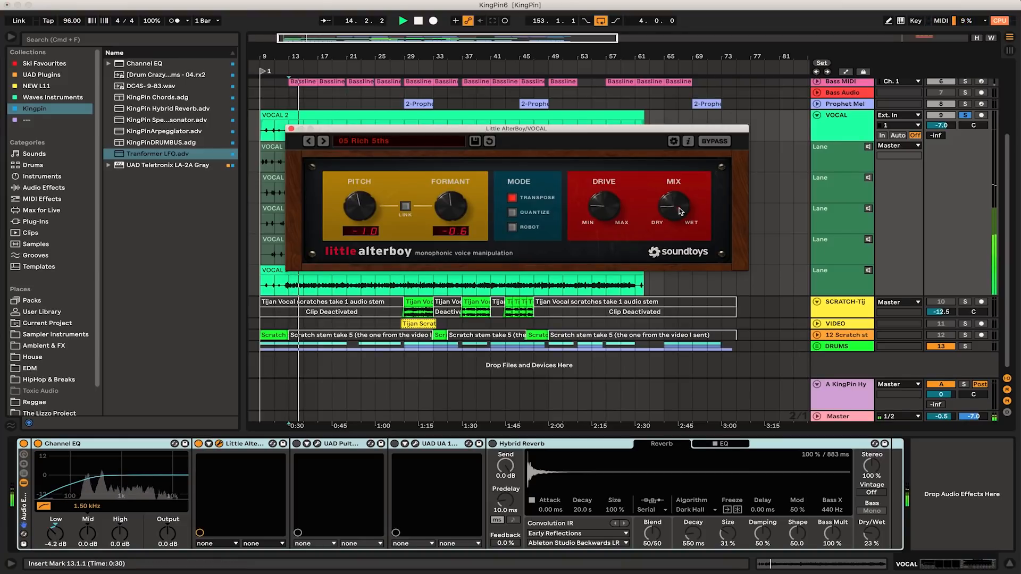
pyautogui.click(678, 142)
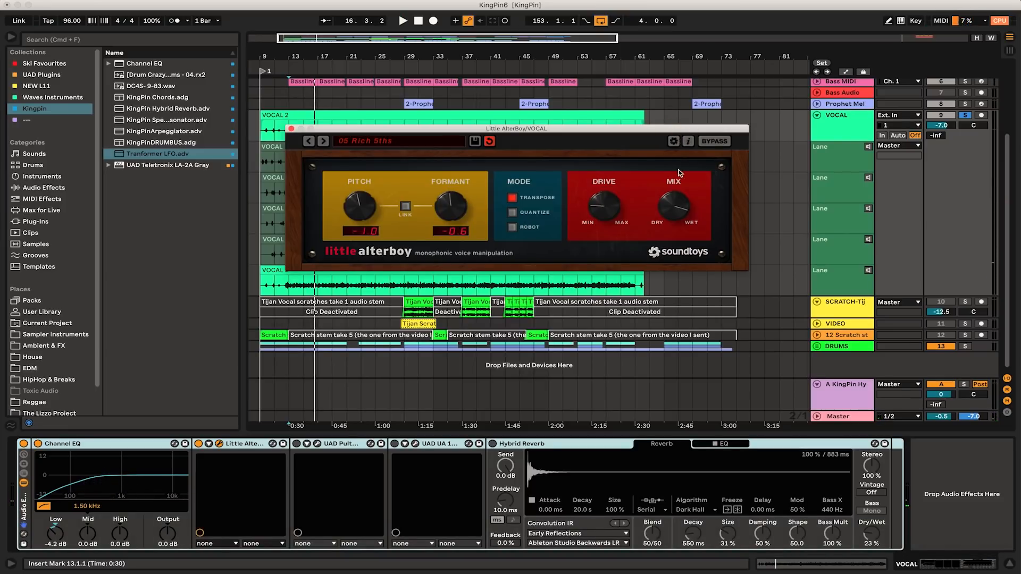
pyautogui.press('space')
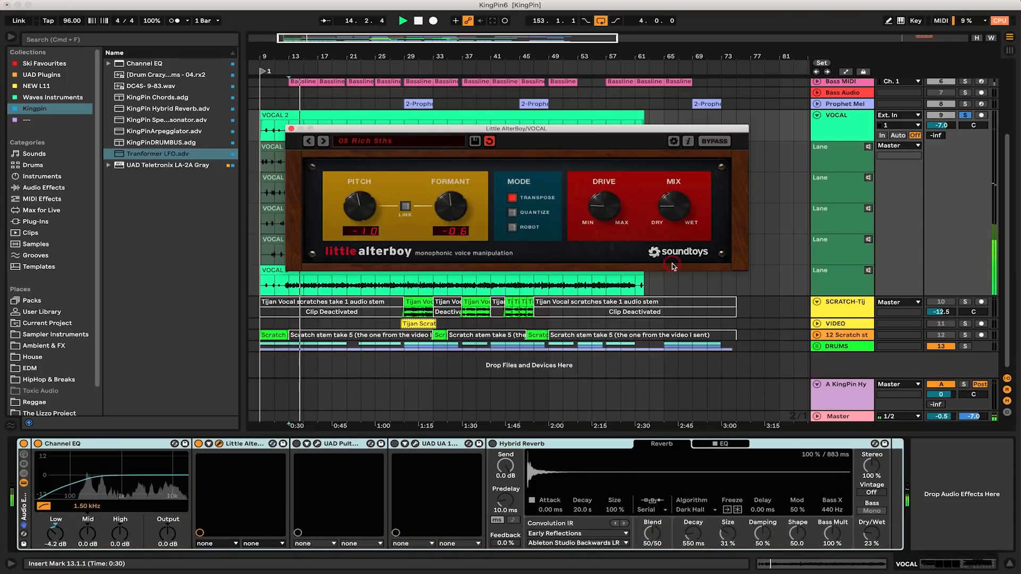
pyautogui.click(291, 130)
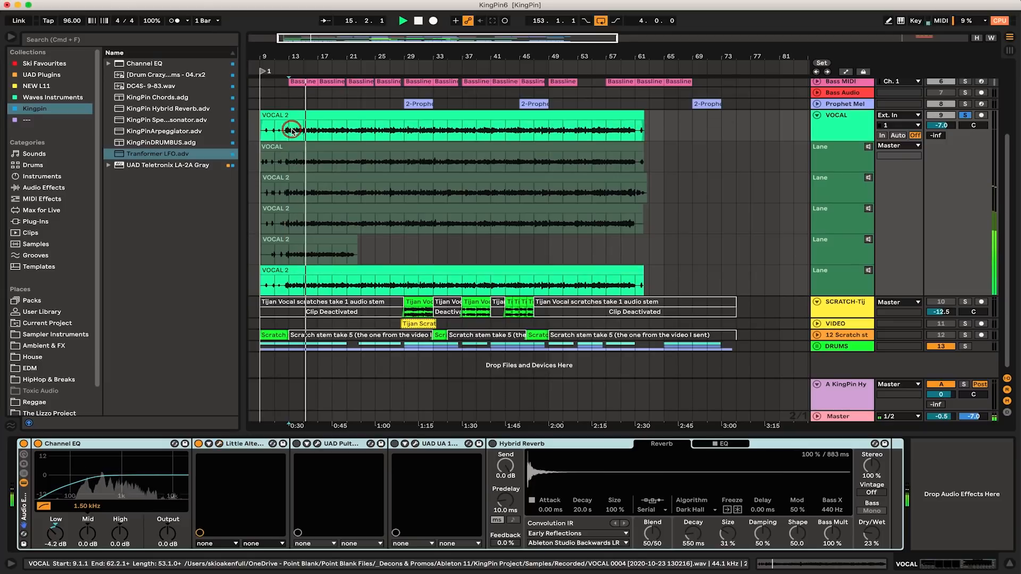
# Open the UAD Pultec EQP-1A on the VOCAL track, switch it on during playback and close its window
pyautogui.click(317, 445)
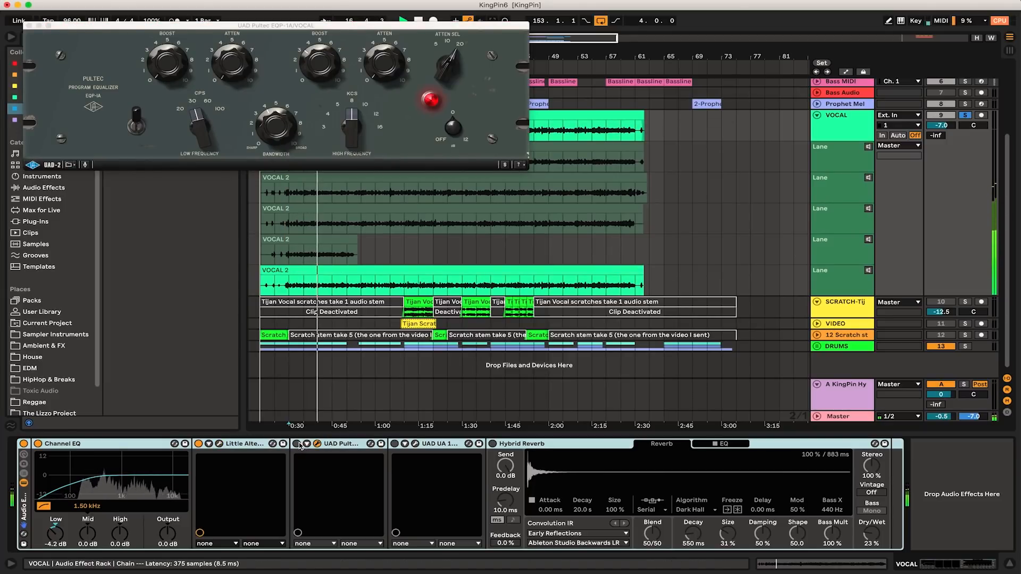
pyautogui.click(296, 443)
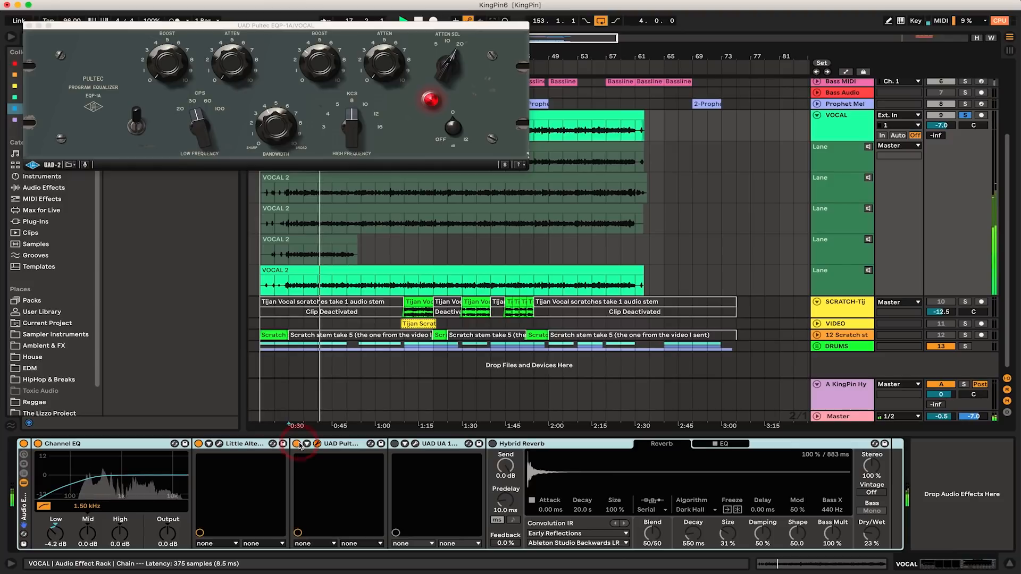
pyautogui.click(29, 25)
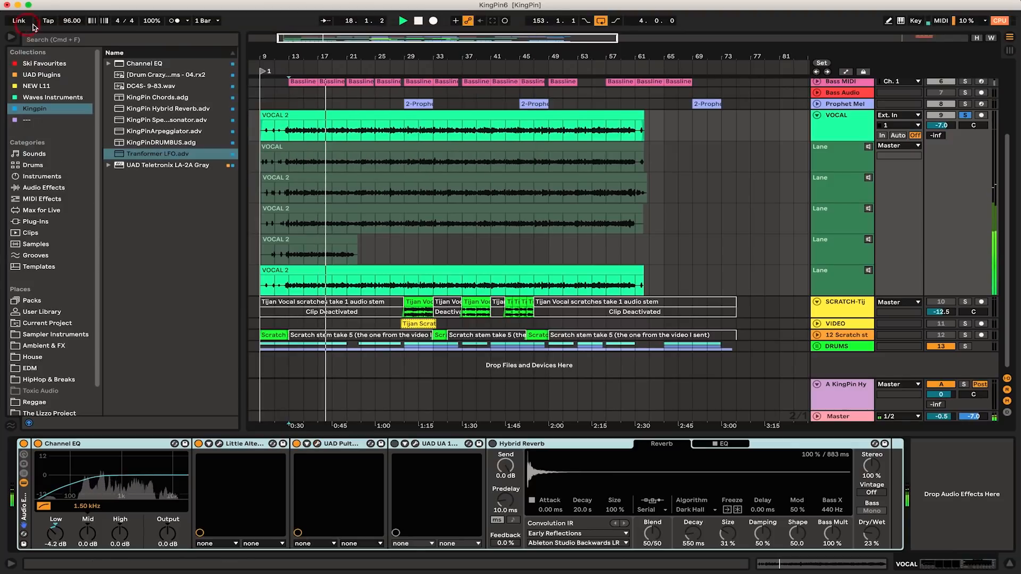
# Switch on the UAD UA 1176 on the VOCAL track and audition it from bar 13 with its window open, closing it when done
pyautogui.click(415, 444)
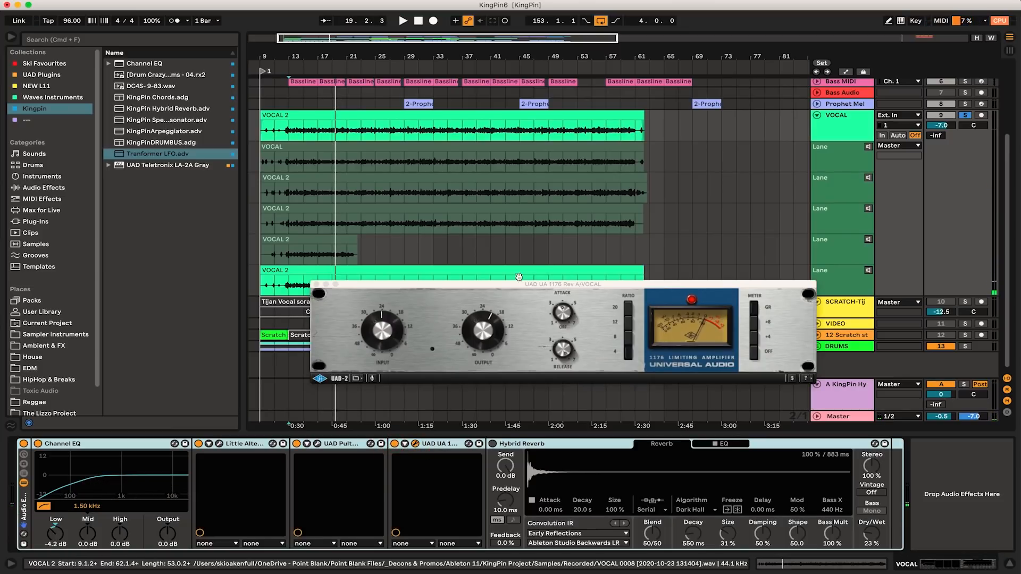
pyautogui.moveTo(507, 285); pyautogui.dragTo(354, 150)
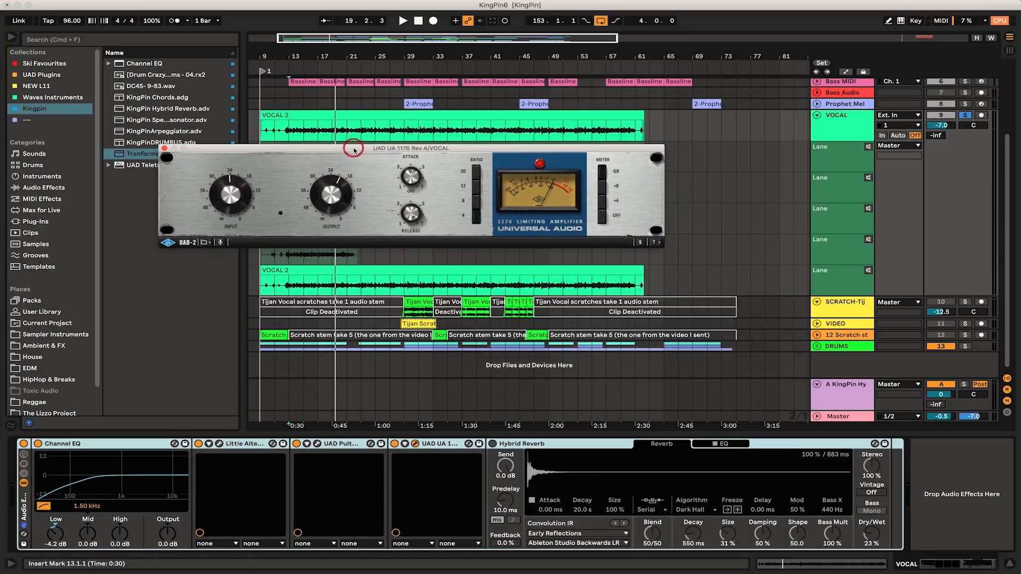
pyautogui.press('space')
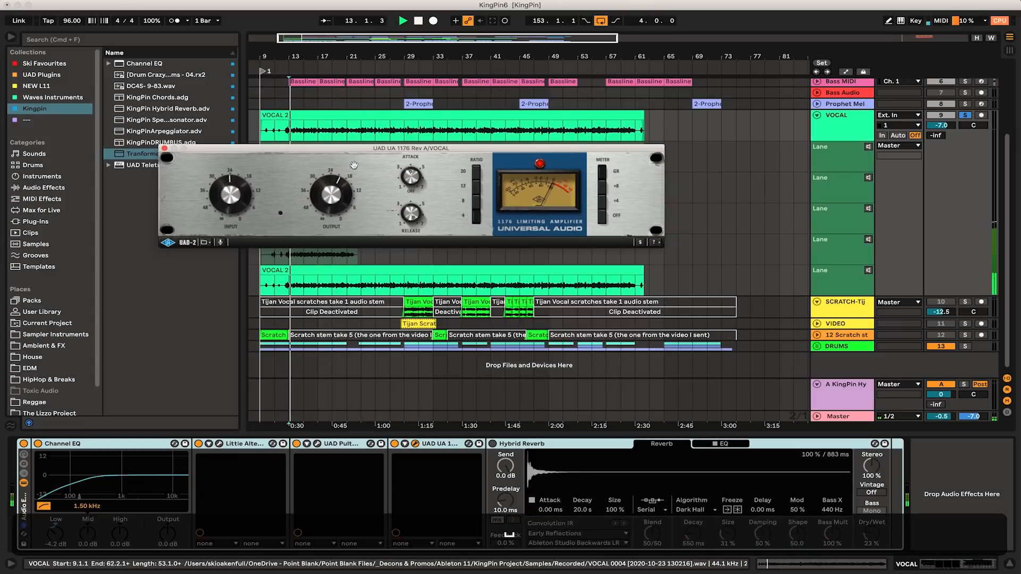
pyautogui.click(395, 445)
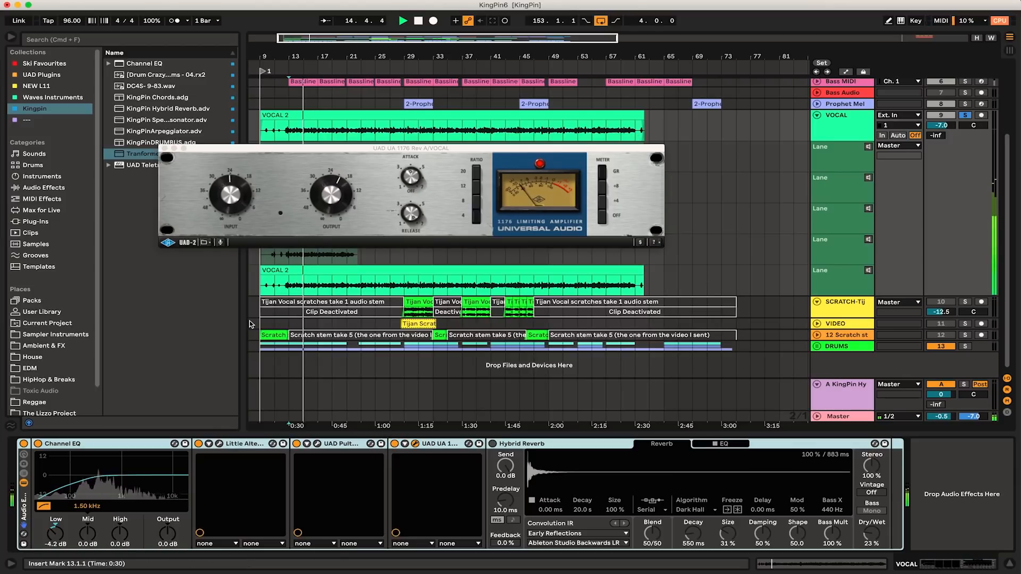
pyautogui.click(163, 149)
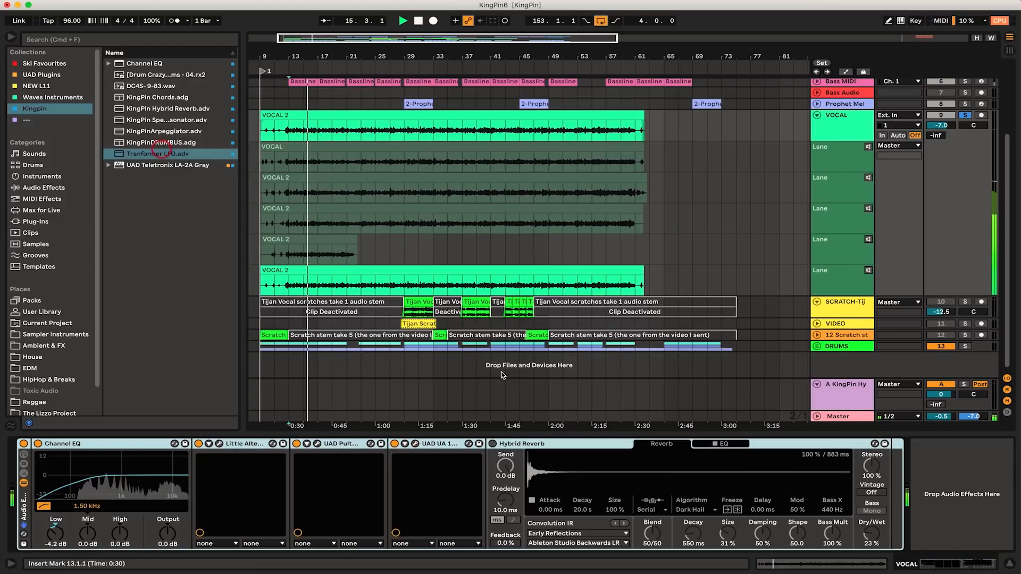
# Switch on Hybrid Reverb on the VOCAL track and audition the complete effect chain from bar 13
pyautogui.click(492, 444)
pyautogui.press('space')
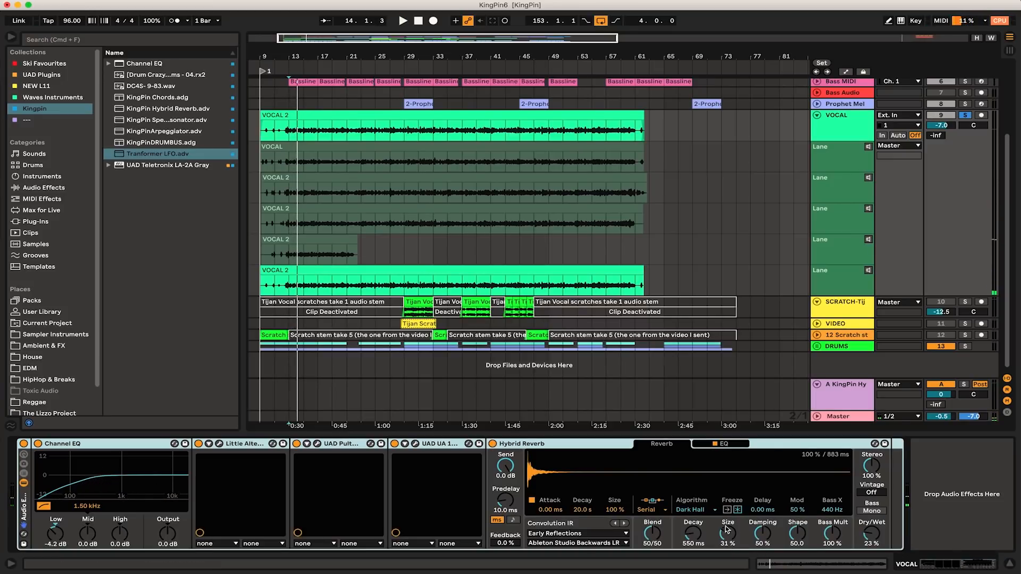
pyautogui.press('space')
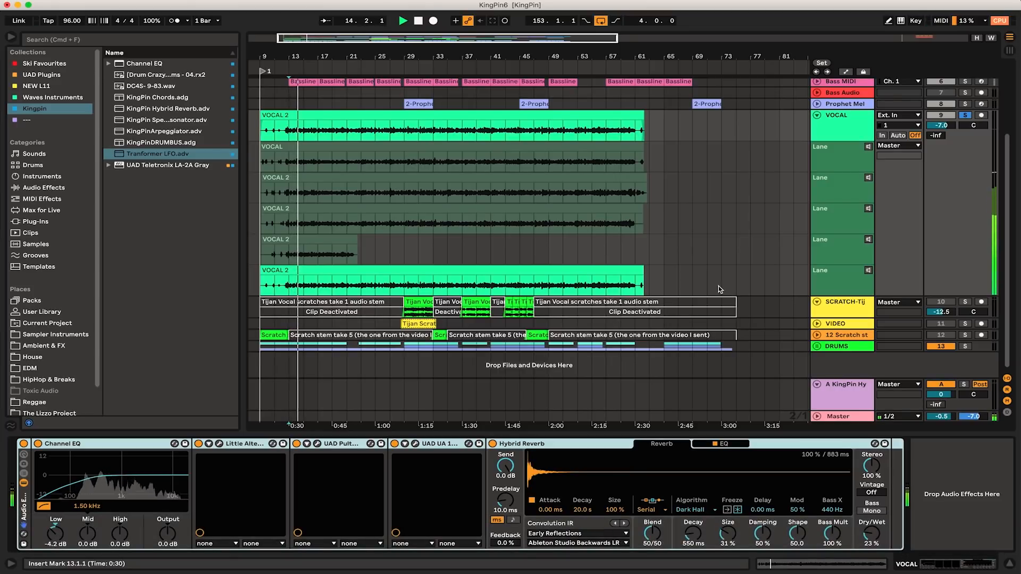
pyautogui.press('space')
# Enable draw mode for the VOCAL take lanes and audition the current vocal comp from bar 13
pyautogui.moveTo(297, 56); pyautogui.dragTo(424, 136)
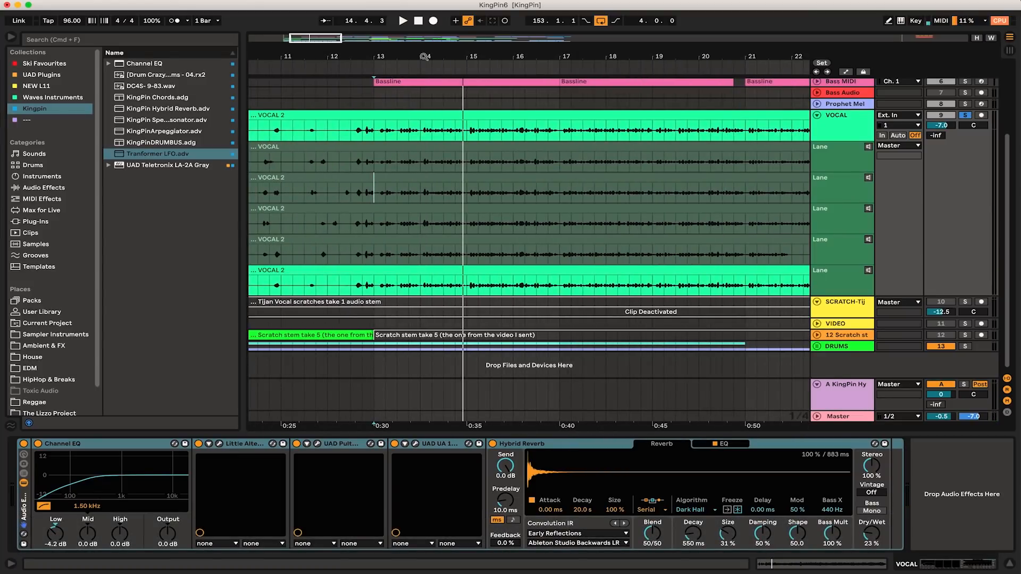
pyautogui.press('b')
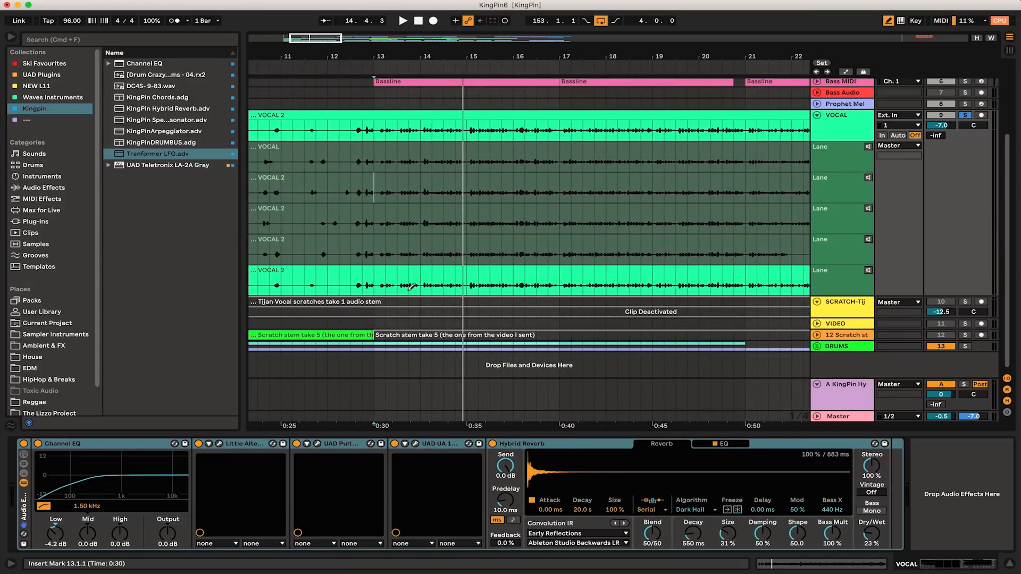
pyautogui.click(375, 94)
pyautogui.press('space')
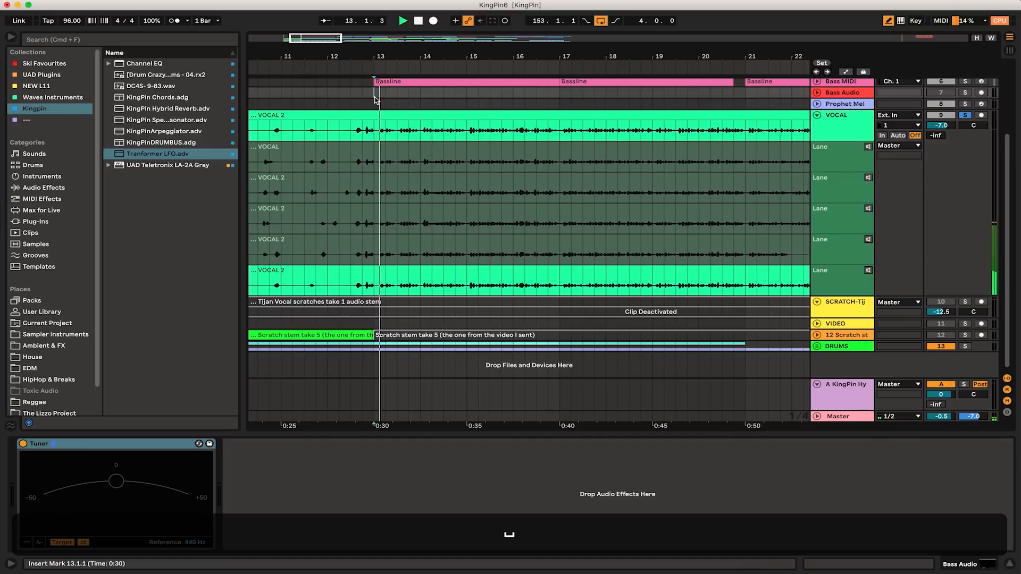
pyautogui.press('space')
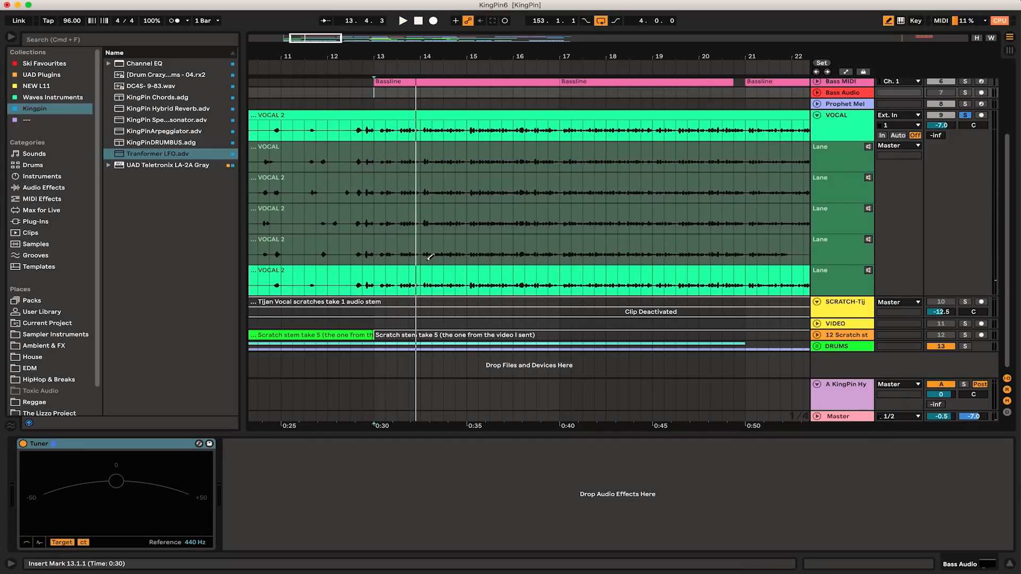
pyautogui.press('space')
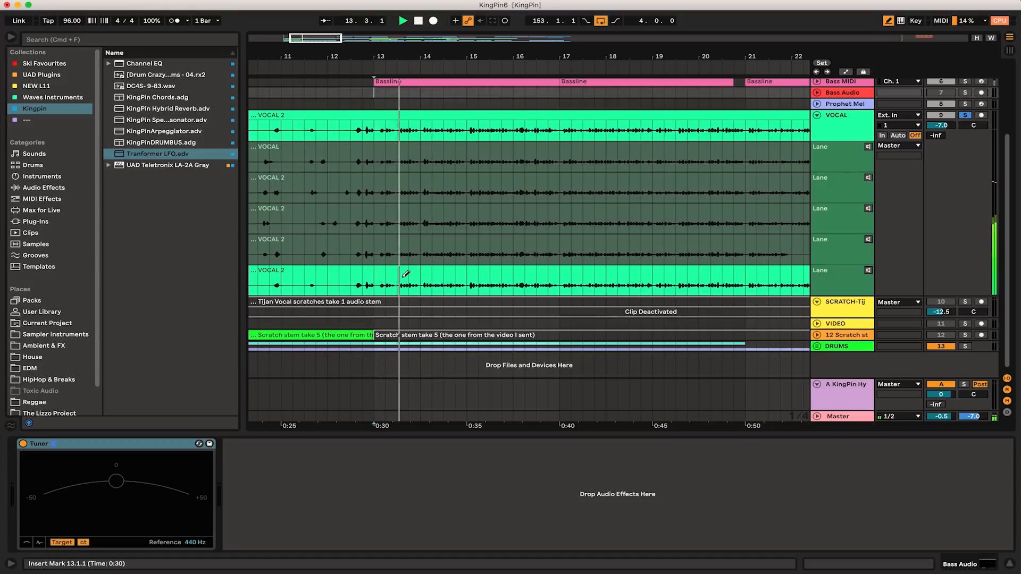
# Try the fourth and third take lanes for 13.3 to 14.1 in the VOCAL comp, auditioning the swapped phrase
pyautogui.press('space')
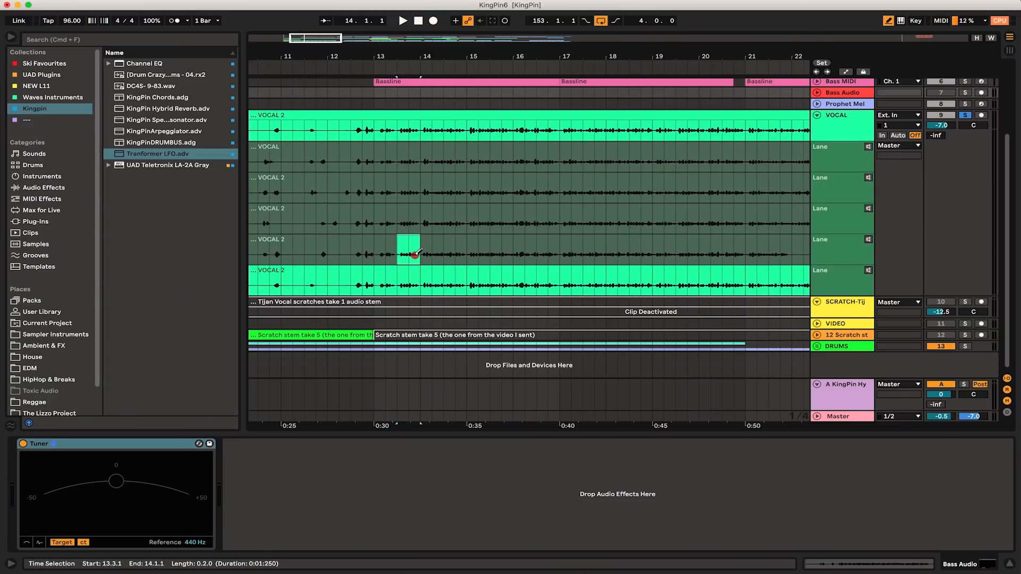
pyautogui.click(417, 253)
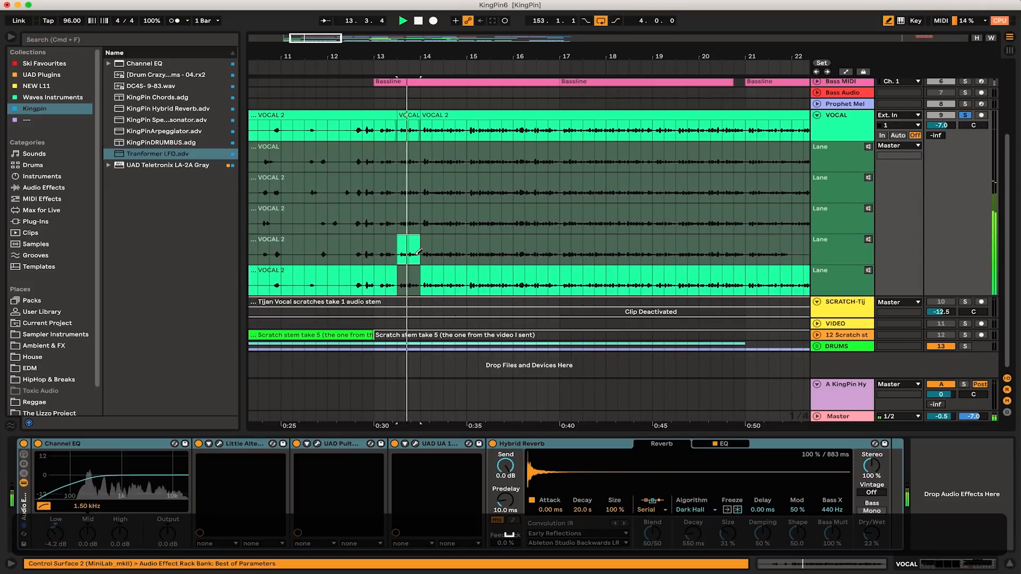
pyautogui.click(397, 218)
pyautogui.moveTo(397, 219); pyautogui.dragTo(420, 218)
pyautogui.press('space')
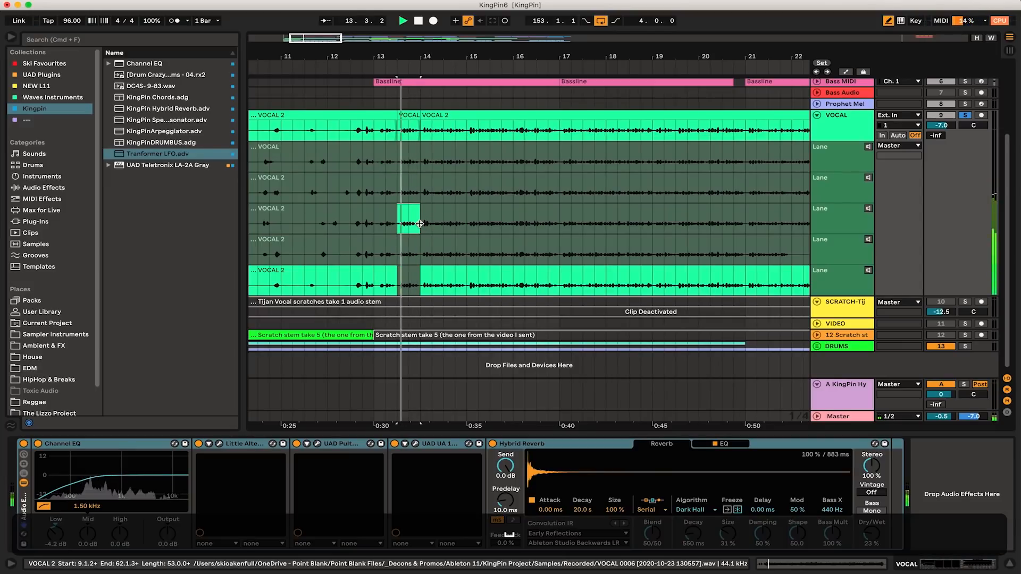
# Use the fourth take lane for 13.3 to 14.1 in the VOCAL comp and audition it from 12.3
pyautogui.click(415, 246)
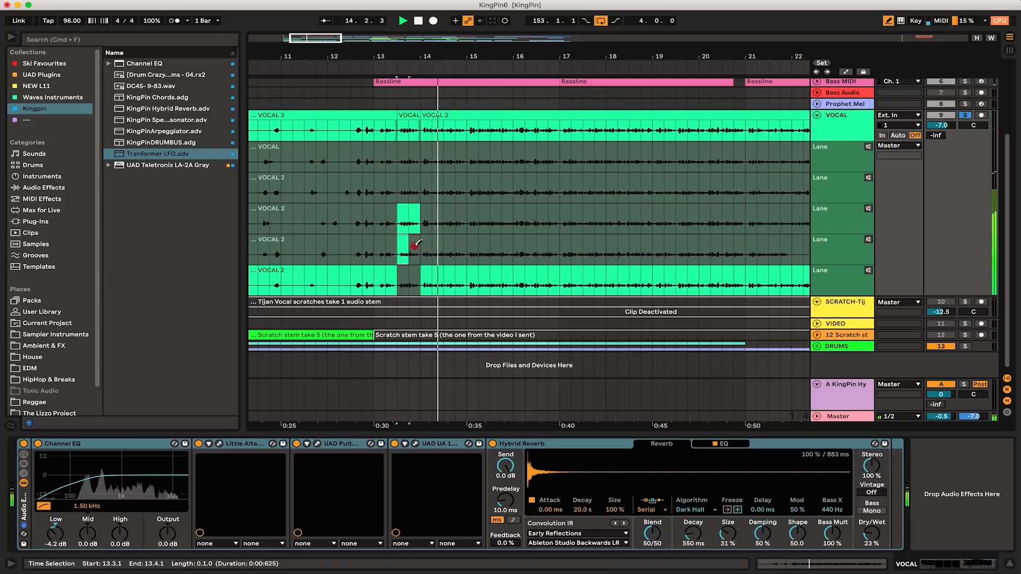
pyautogui.press('space')
pyautogui.click(349, 103)
pyautogui.press('space')
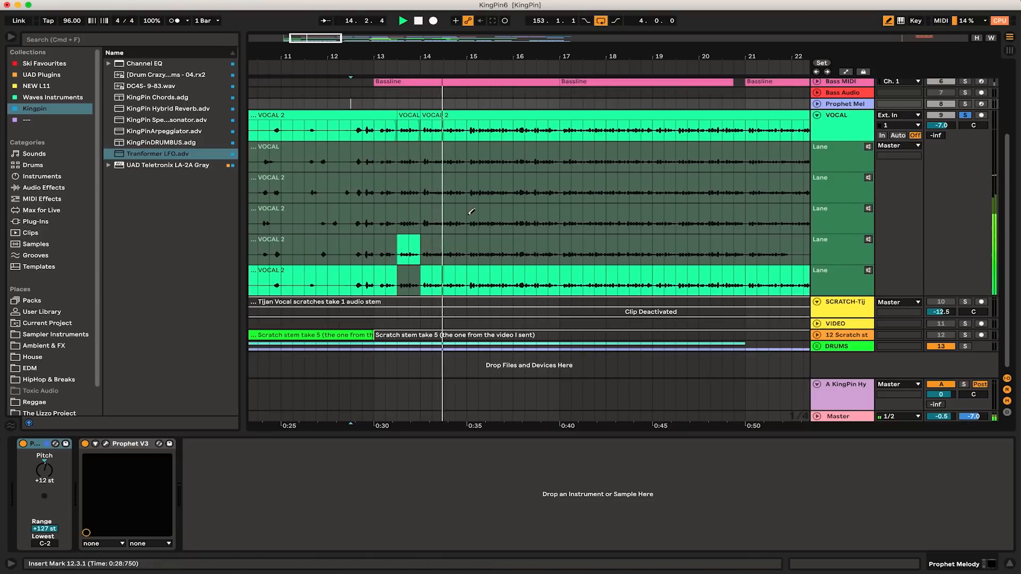
pyautogui.press('space')
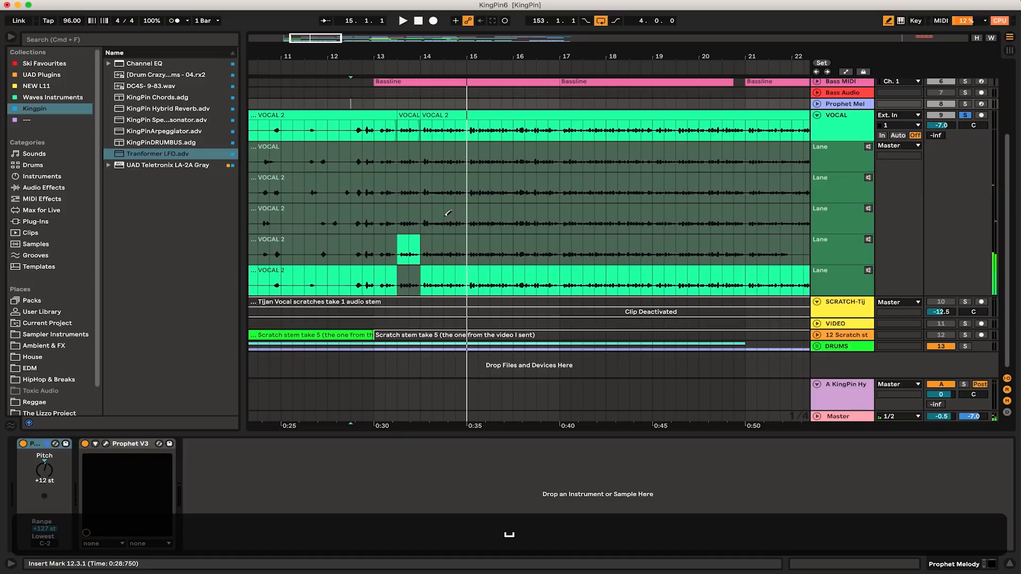
# Try the third take lane for 14.2 to 14.4 in the VOCAL comp and audition the replacement
pyautogui.click(445, 215)
pyautogui.press('space')
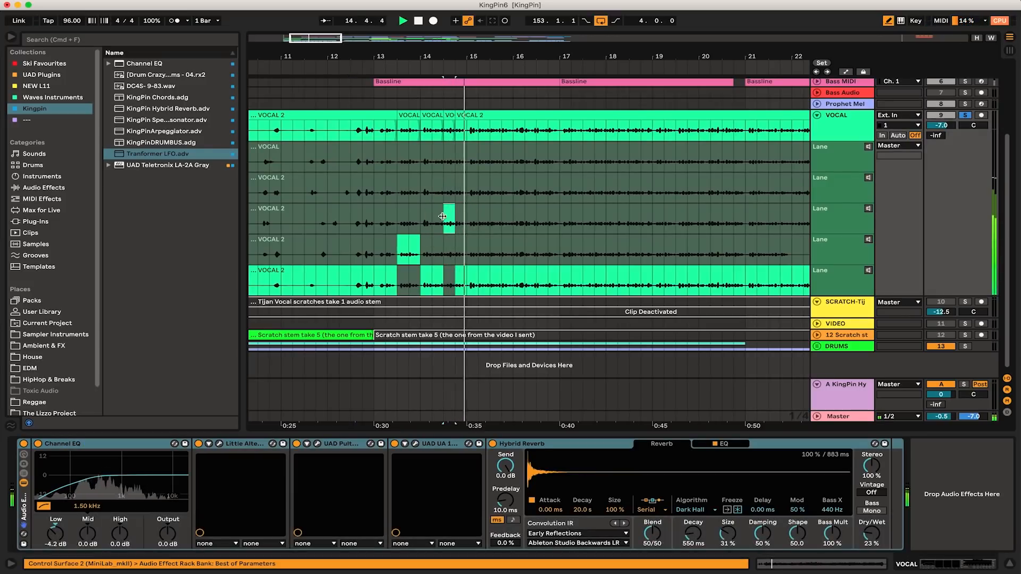
pyautogui.click(439, 214)
pyautogui.press('space')
pyautogui.press('space')
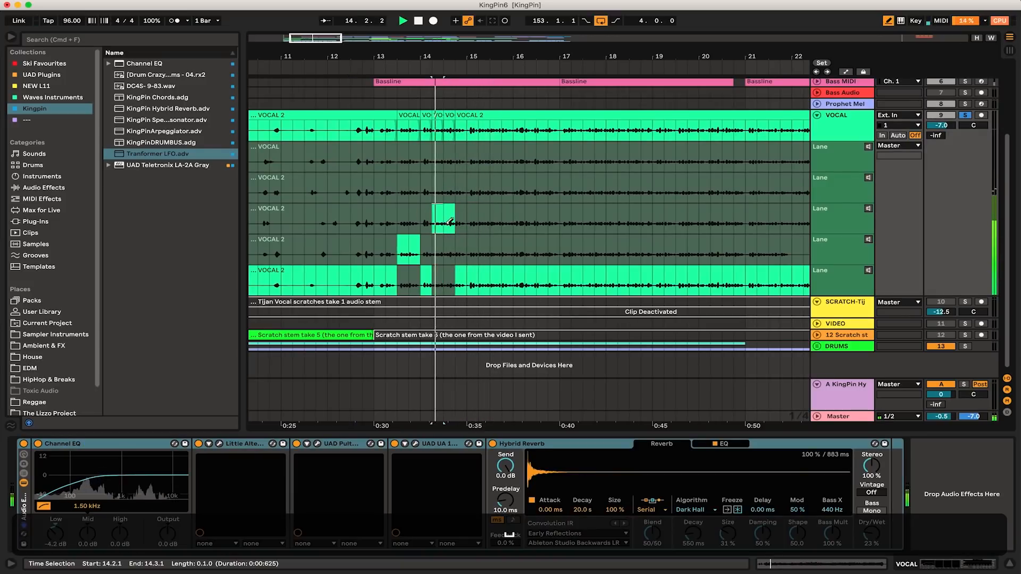
pyautogui.press('space')
pyautogui.press('space')
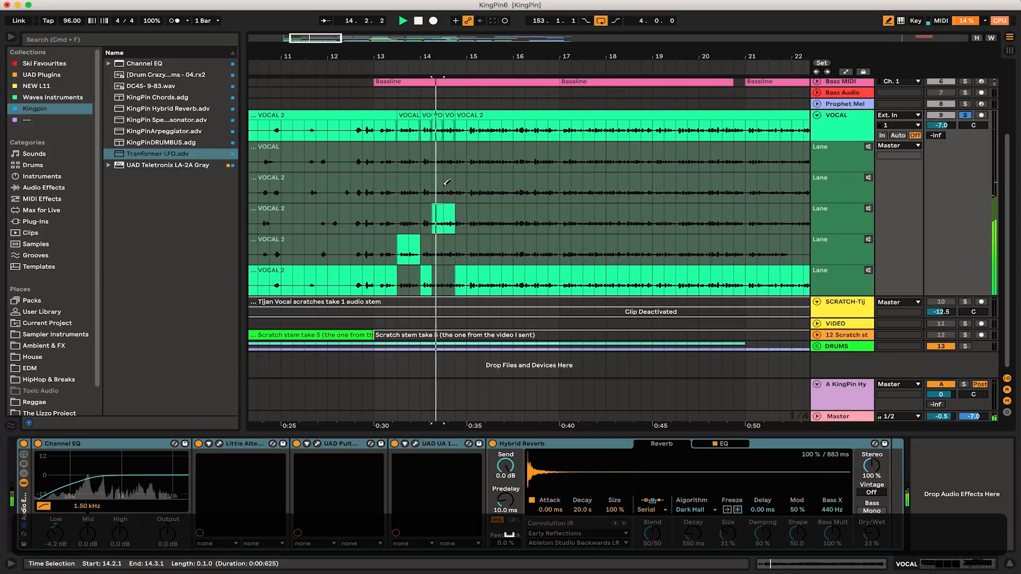
# Swap the second take lane into the VOCAL comp from 14.2 to 14.4 and audition the transition from just before bar 13
pyautogui.click(452, 188)
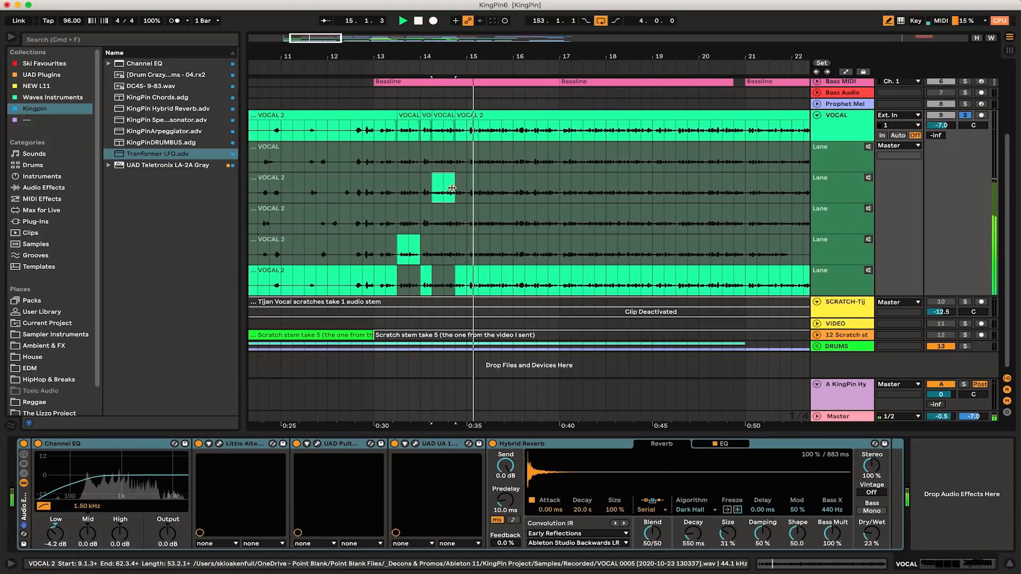
pyautogui.press('space')
pyautogui.press('space')
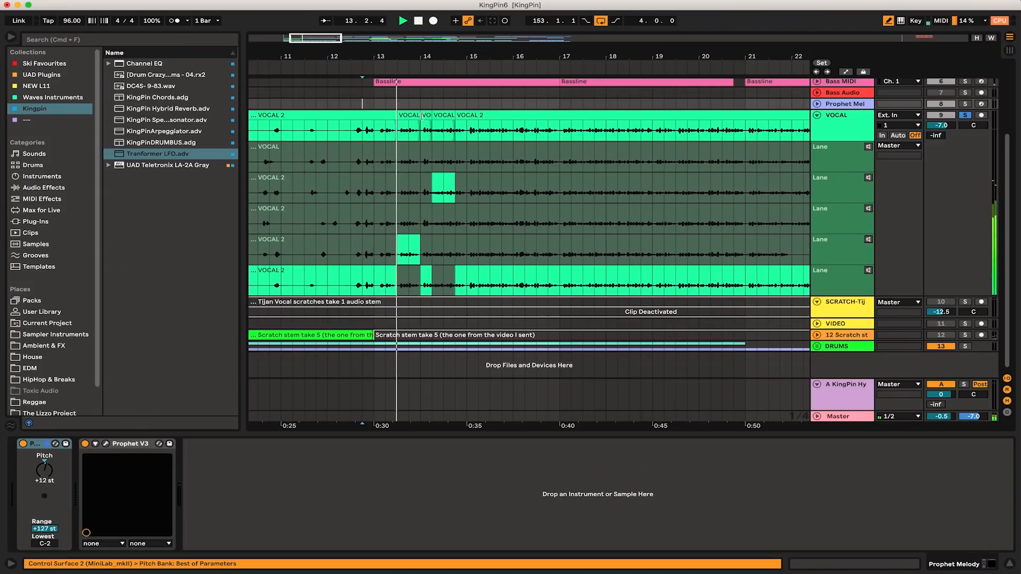
pyautogui.press('space')
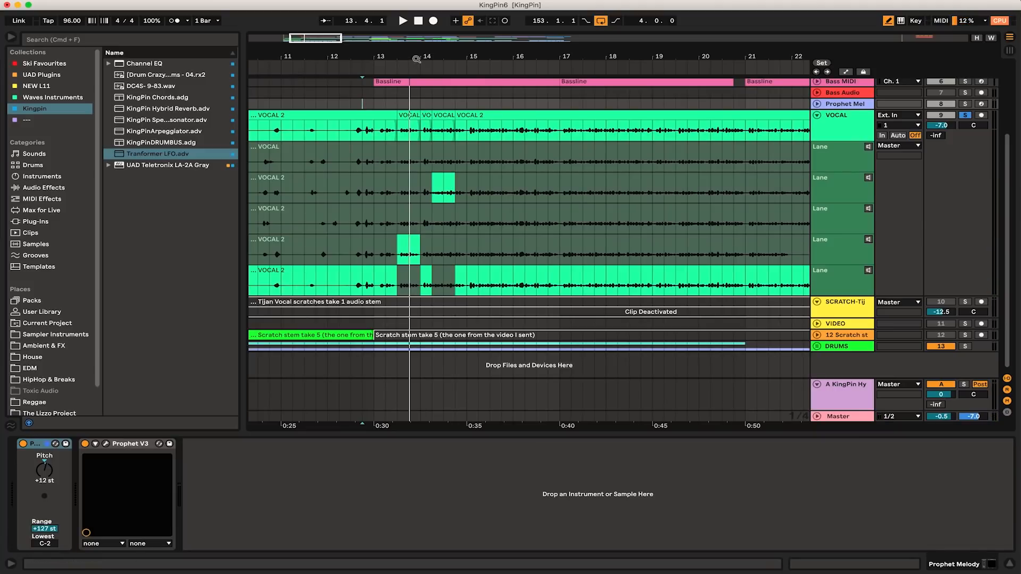
pyautogui.press('space')
# Unsolo and deactivate the VOCAL track, leave draw mode, and audition the activated SCRATCH track from bar 29
pyautogui.press('-')
pyautogui.press('-')
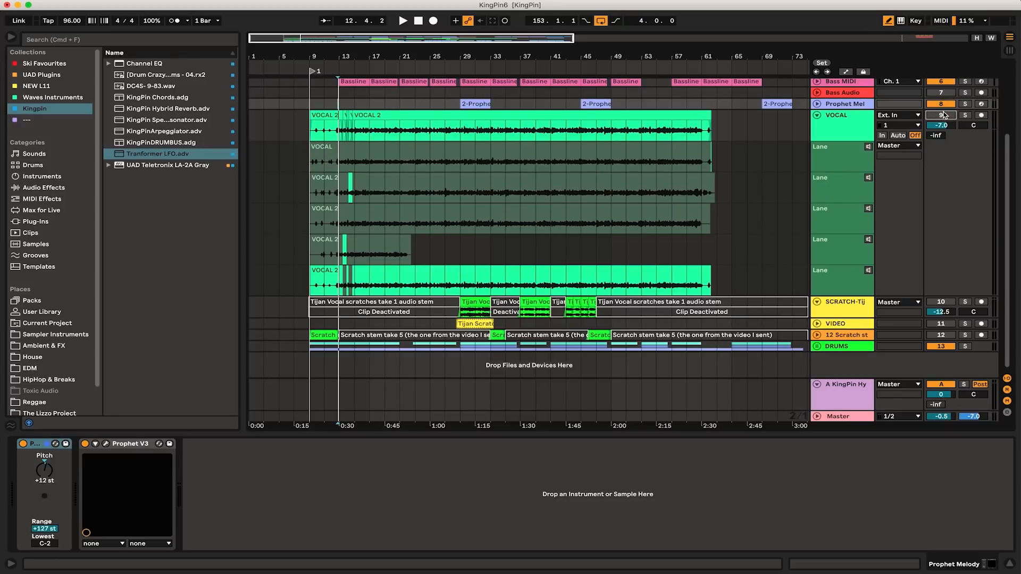
pyautogui.press('b')
pyautogui.click(452, 254)
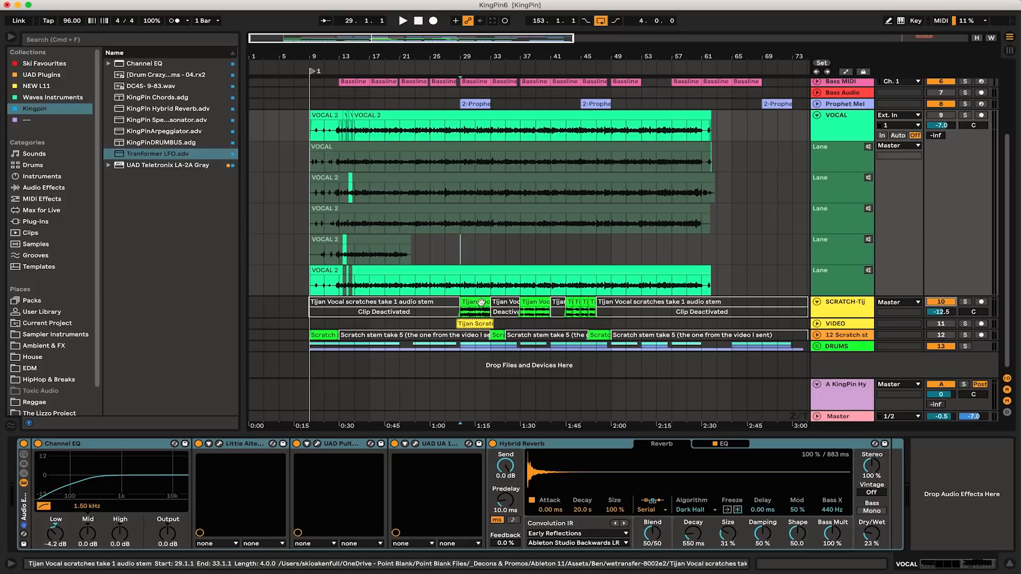
pyautogui.press('alt+super')
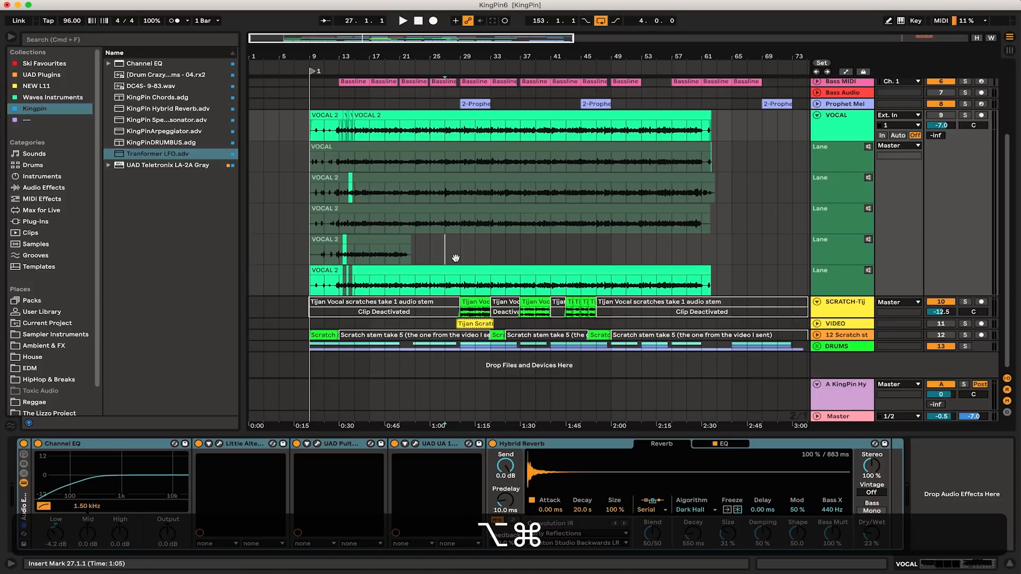
pyautogui.press('alt+super+v')
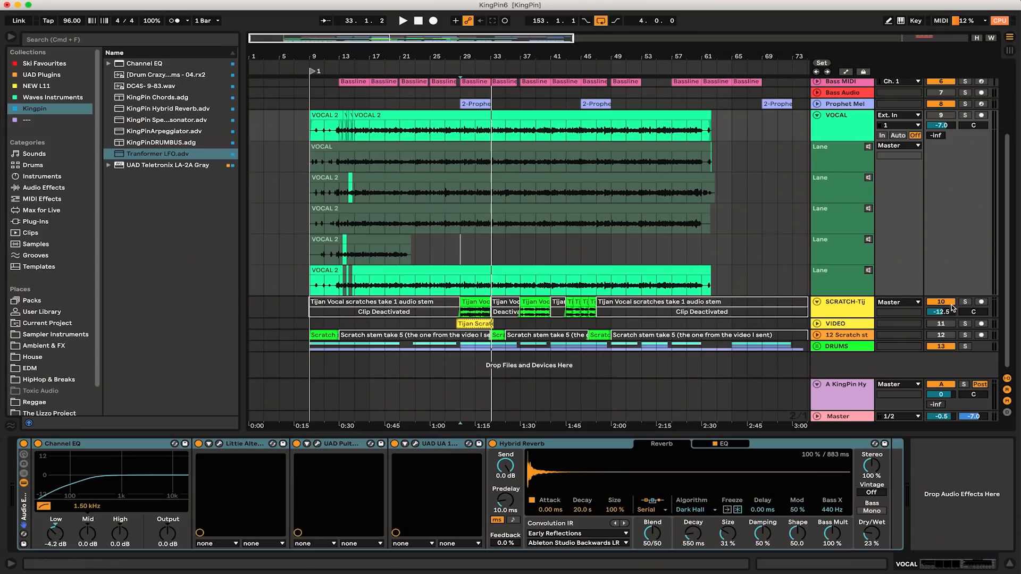
# Audition the reactivated VOCAL track from bars 31, 29 and 33 with the SCRATCH track deactivated
pyautogui.click(480, 132)
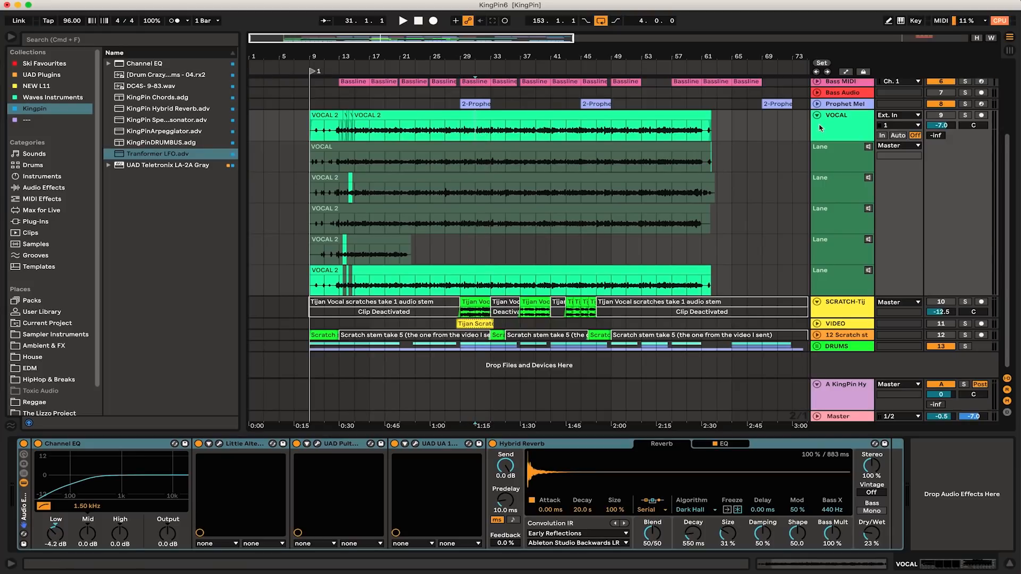
pyautogui.press('space')
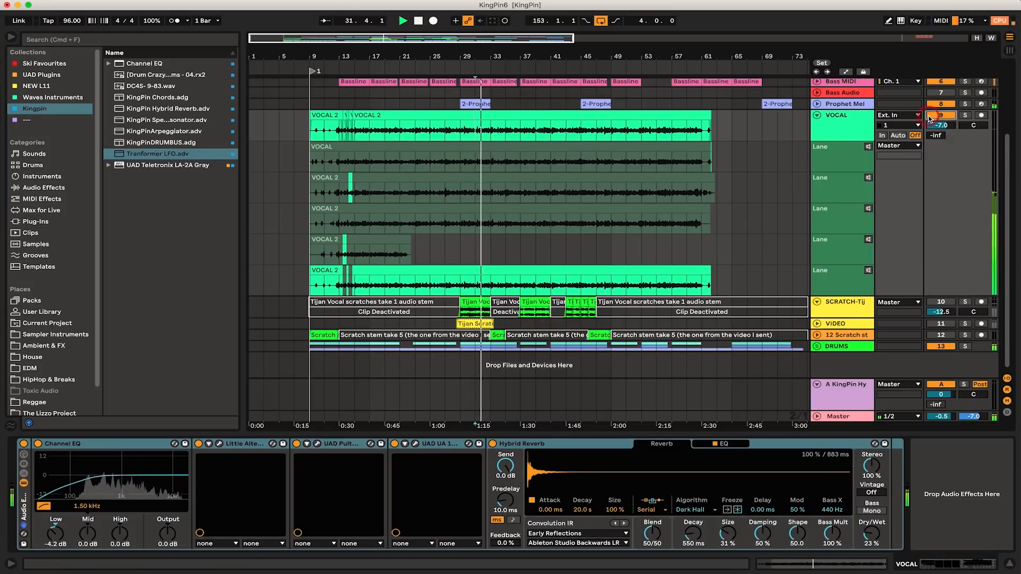
pyautogui.moveTo(501, 57); pyautogui.dragTo(498, 106)
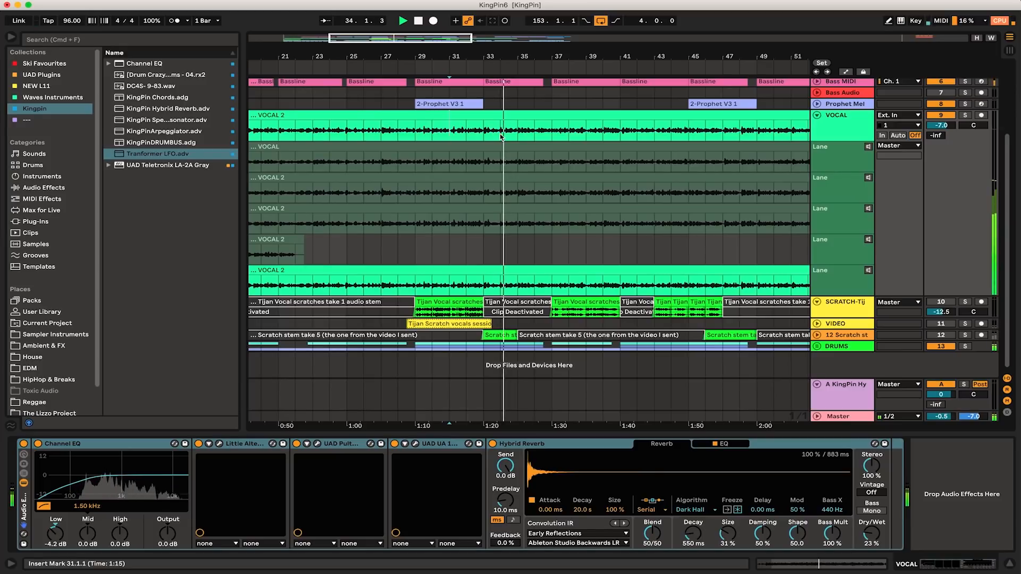
pyautogui.click(401, 125)
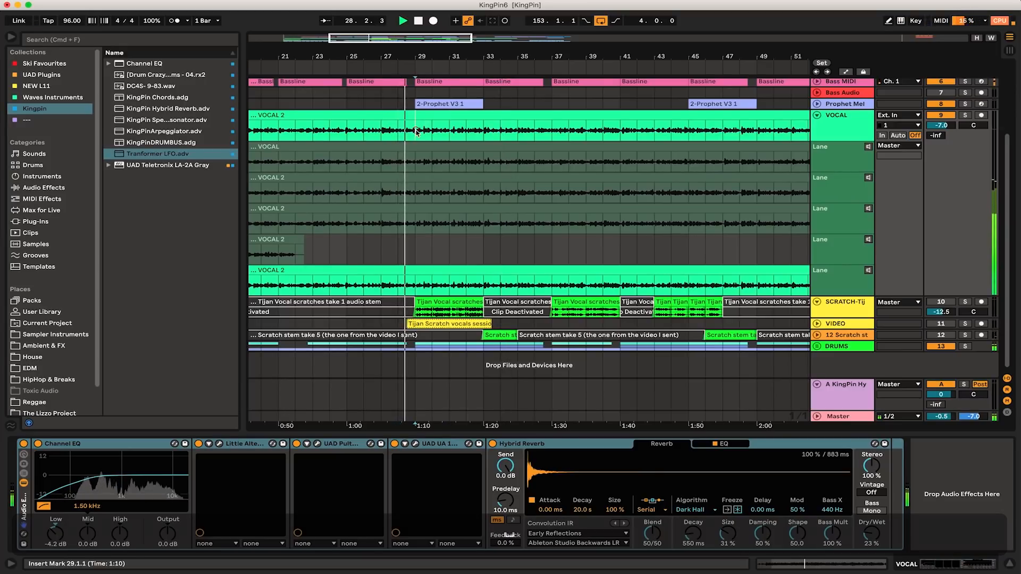
pyautogui.click(416, 133)
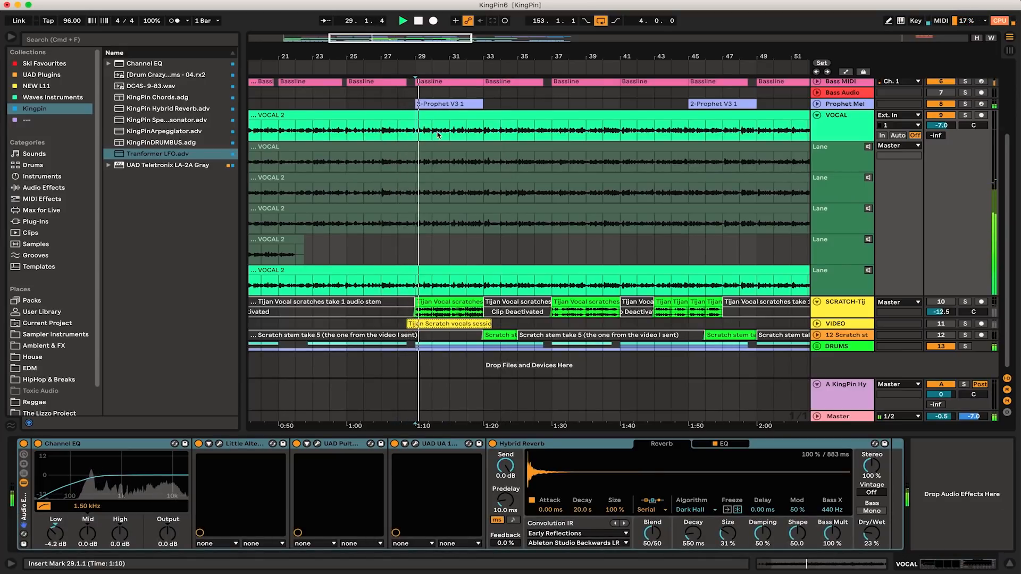
pyautogui.click(483, 133)
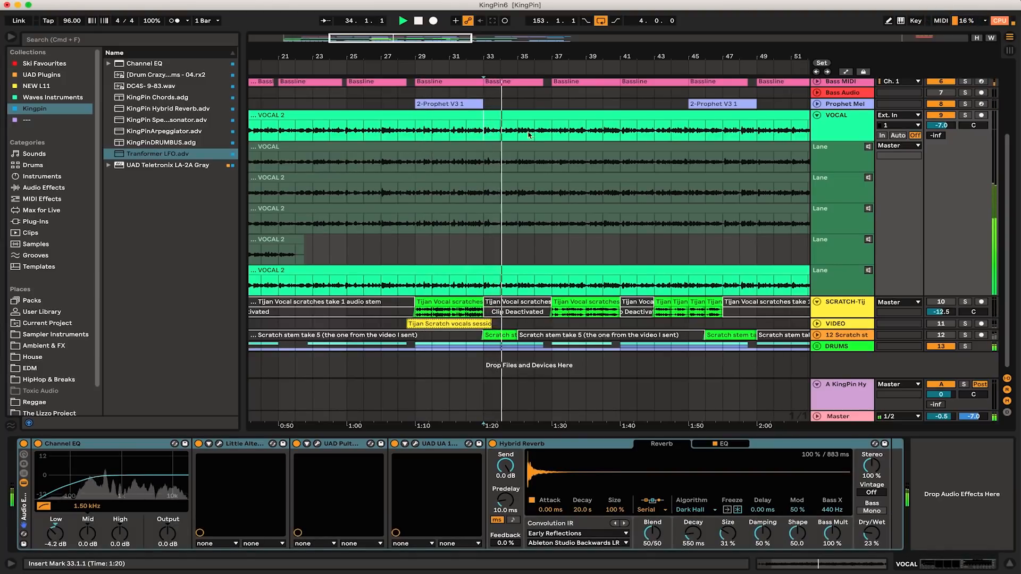
# Split the VOCAL clip at bar 37 and move the following part to bar 41
pyautogui.moveTo(544, 56)
pyautogui.mouseDown()
pyautogui.moveTo(545, 36)
pyautogui.moveTo(531, 27)
pyautogui.moveTo(531, 58)
pyautogui.mouseUp()
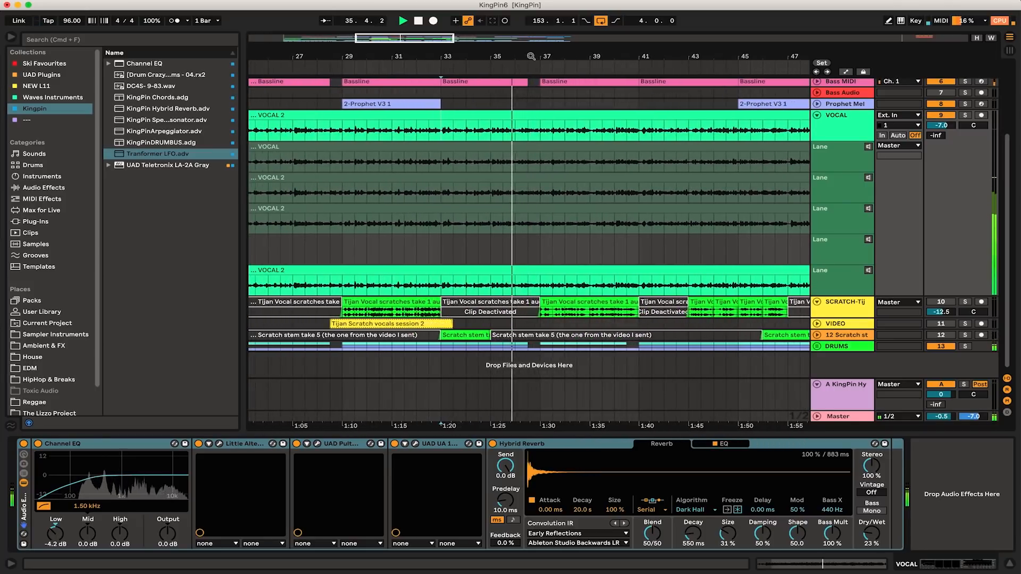
pyautogui.click(542, 135)
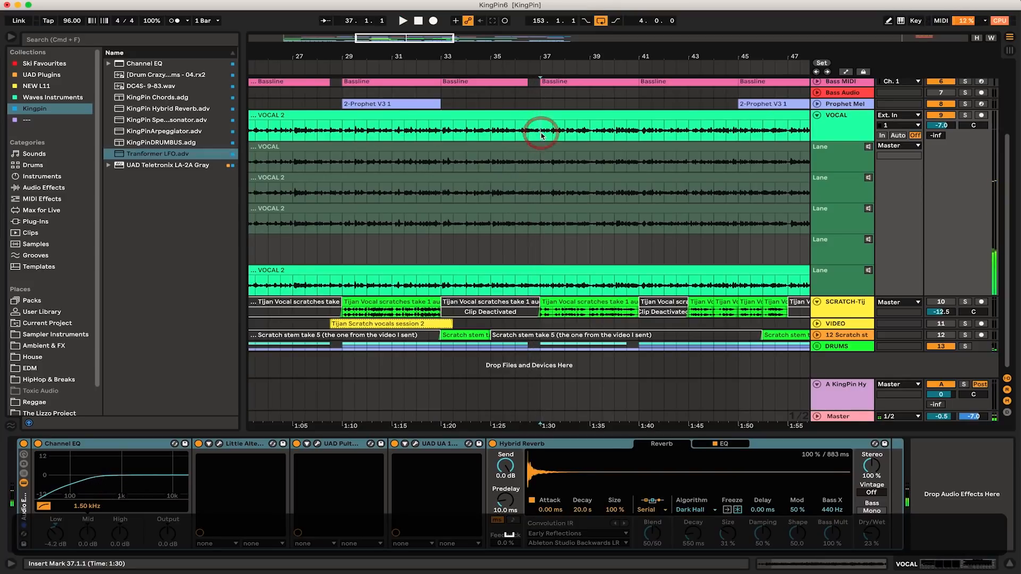
pyautogui.press('super+e')
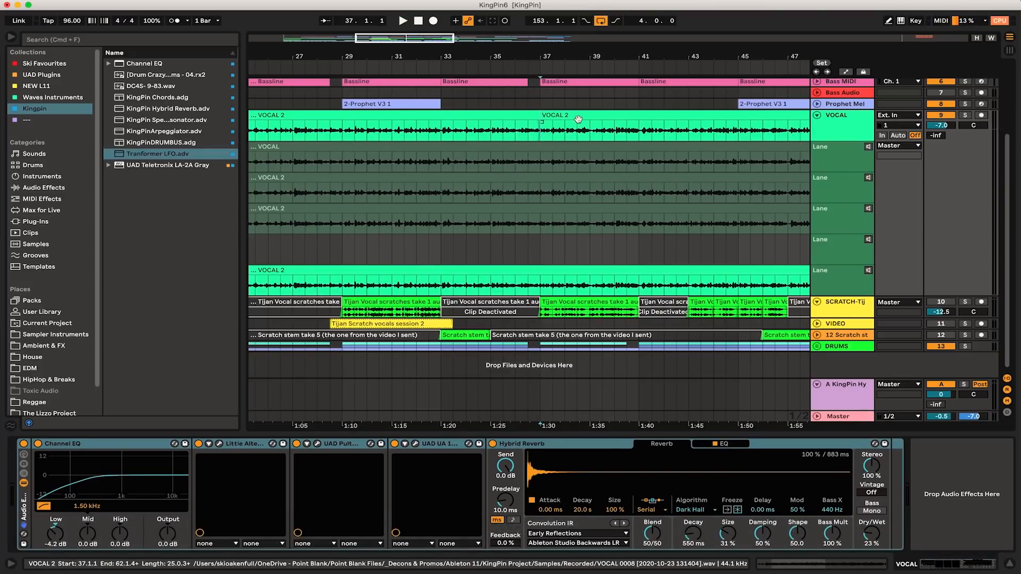
pyautogui.moveTo(574, 116); pyautogui.dragTo(671, 128)
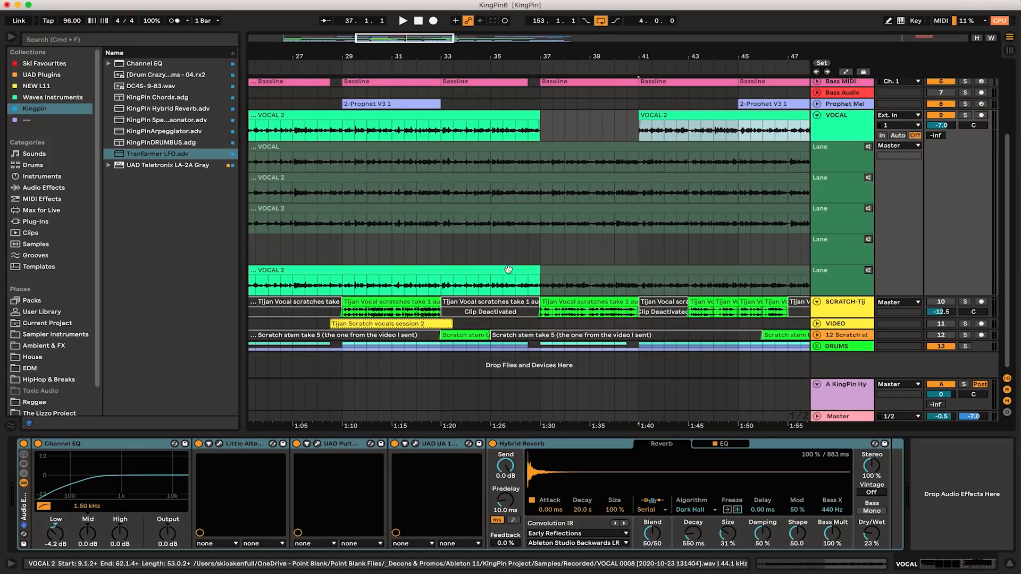
# Bring the SCRATCH clip at bar 29 from the arrangement into the BREAK scene's slot in Session View
pyautogui.click(376, 305)
pyautogui.moveTo(409, 38); pyautogui.dragTo(384, 8)
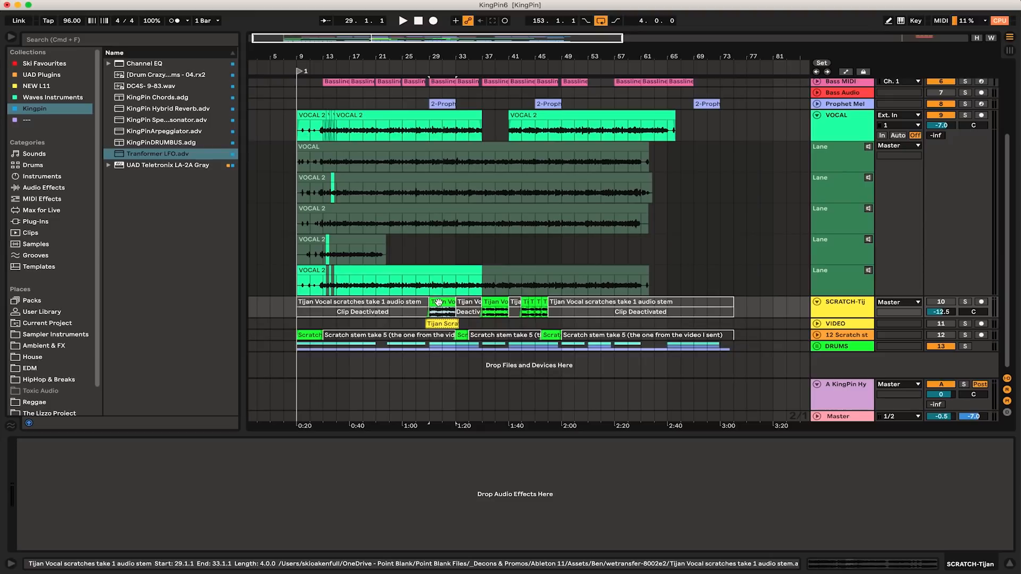
pyautogui.press('Tab')
pyautogui.moveTo(605, 279); pyautogui.dragTo(833, 108)
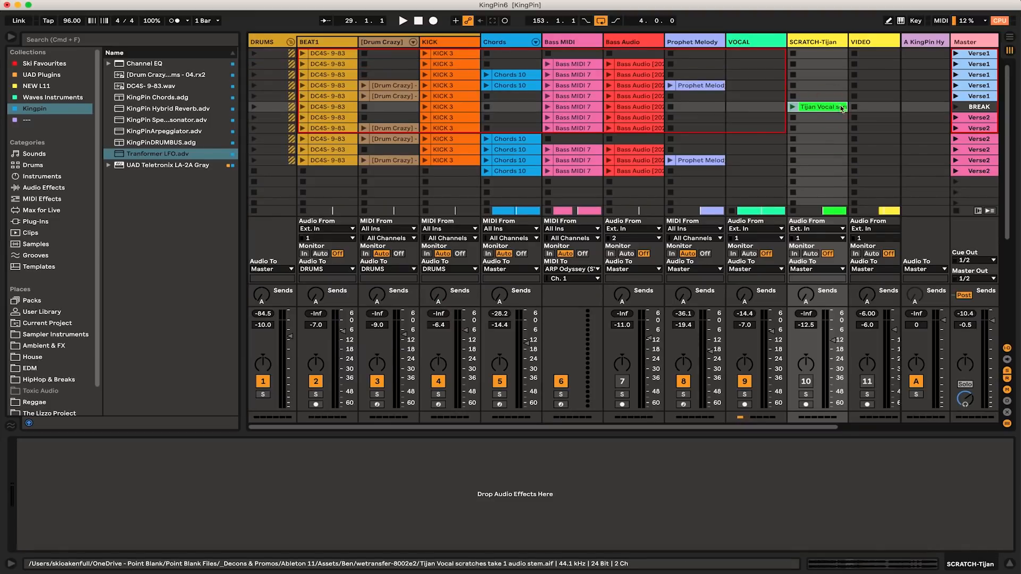
# Launch the BREAK scene and audition it with the SCRATCH track activated and the VOCAL track deactivated
pyautogui.click(956, 107)
pyautogui.press('space')
pyautogui.click(806, 382)
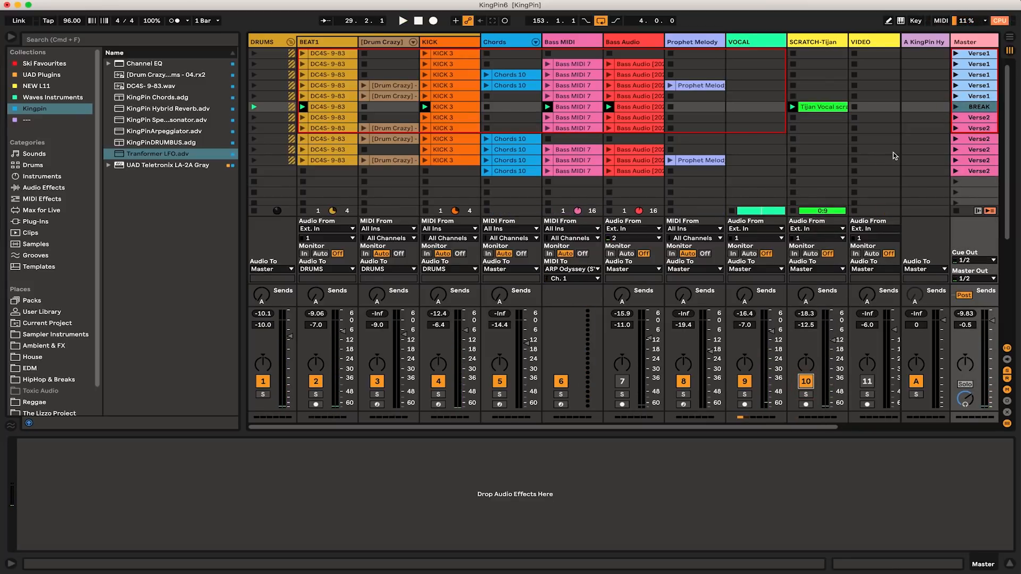
pyautogui.press('space')
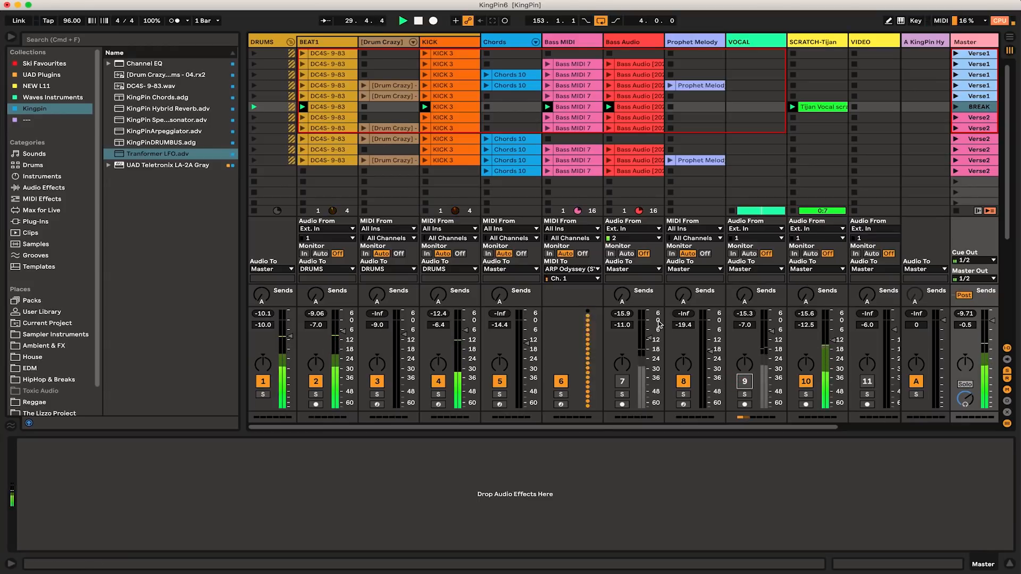
# Deactivate the Bass MIDI track, activate the Bass Audio track, and resume playback of the BREAK scene
pyautogui.press('space')
pyautogui.click(561, 381)
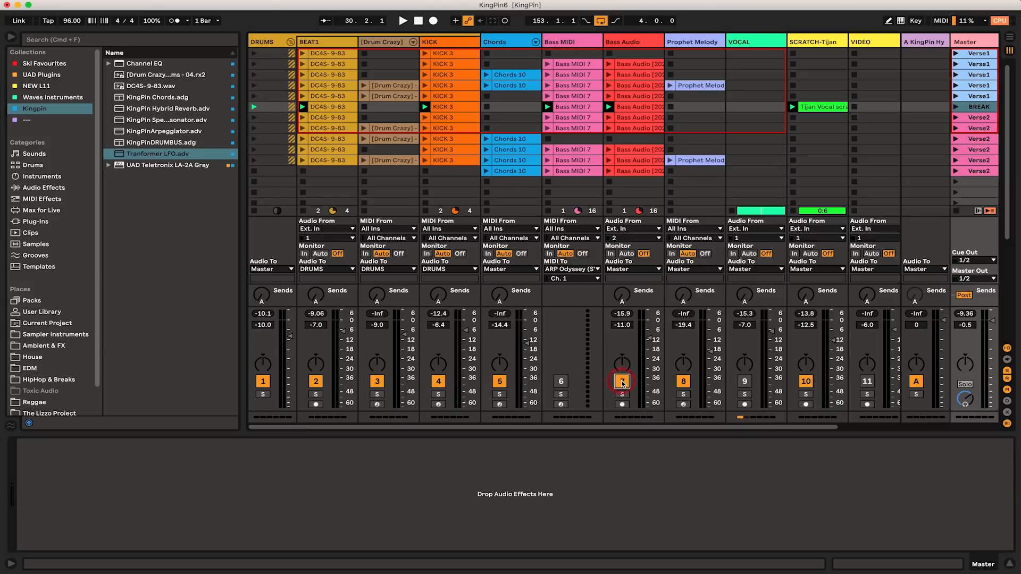
pyautogui.press('space')
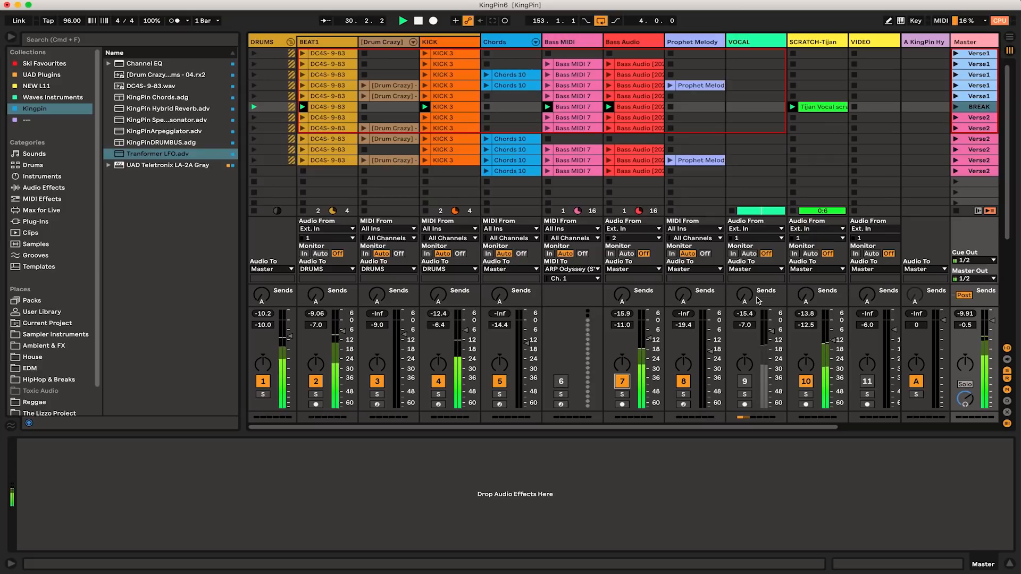
# Return to Arrangement View and play briefly from bar 9
pyautogui.press('Tab')
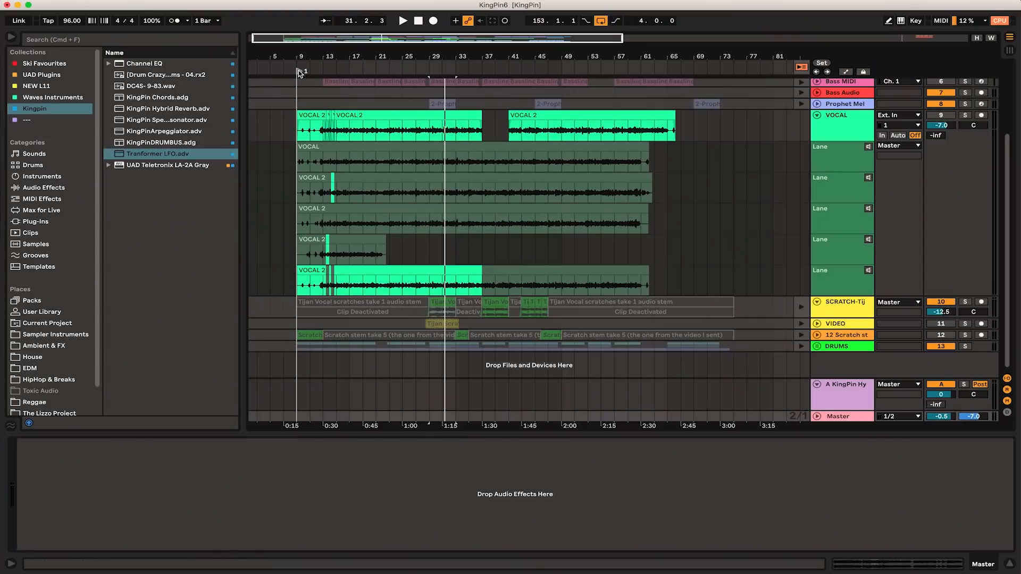
pyautogui.press('space')
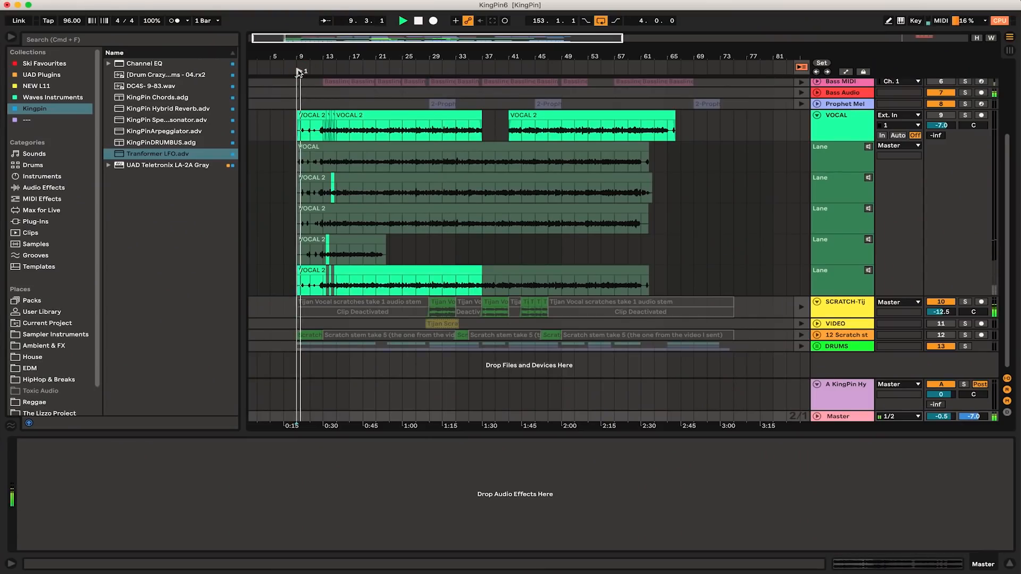
pyautogui.press('space')
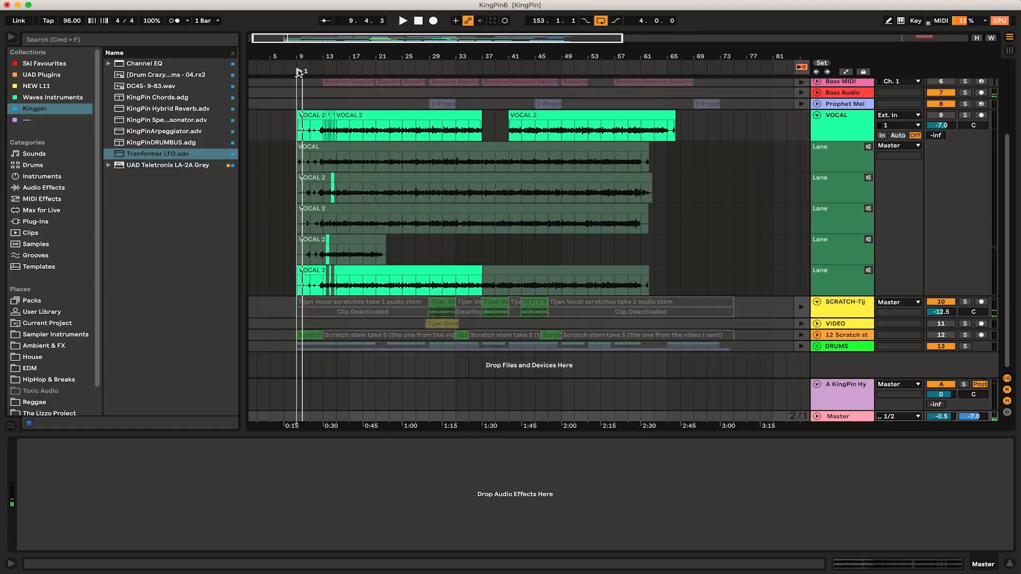